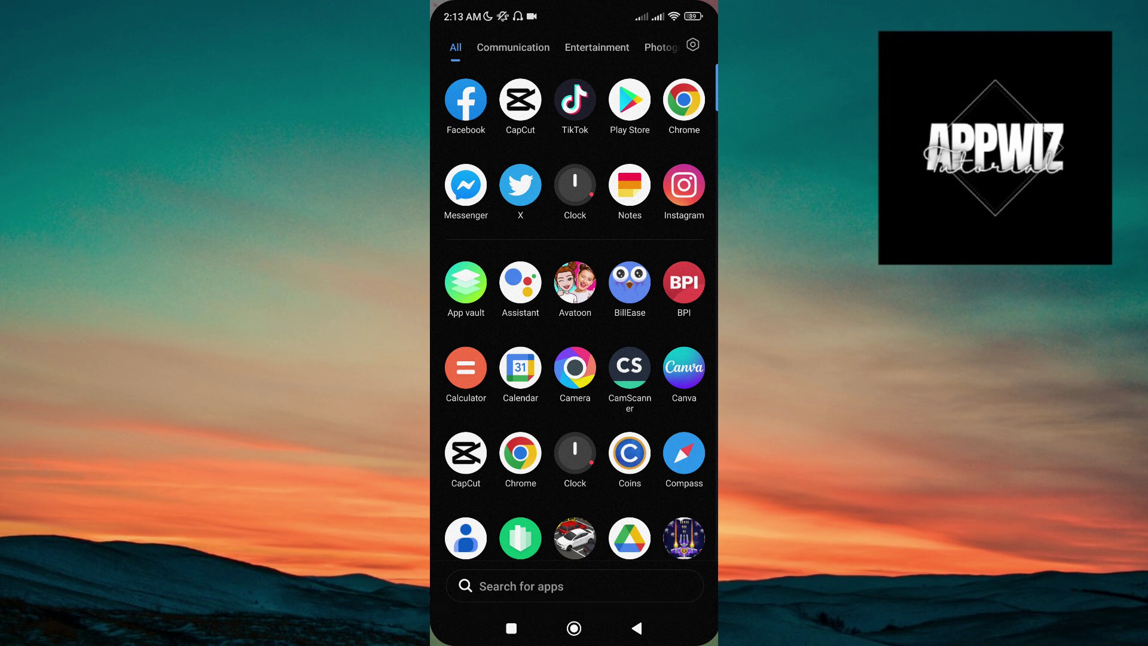
Launch CapCut and begin a new project with the starry background photo.
left_click(521, 100)
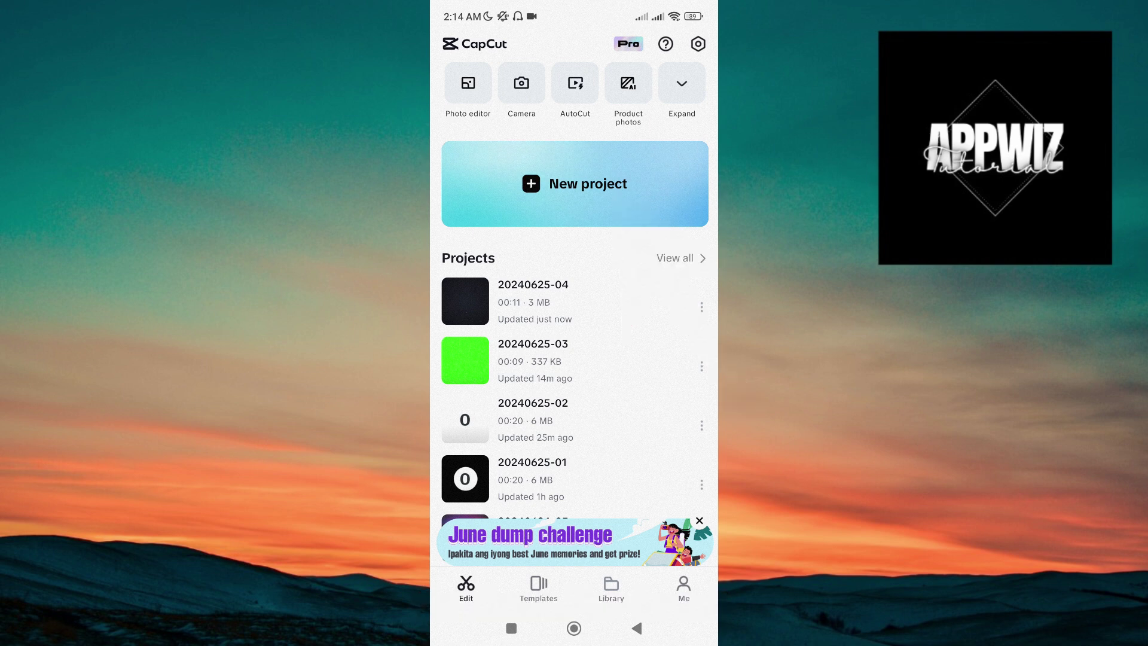
left_click(575, 184)
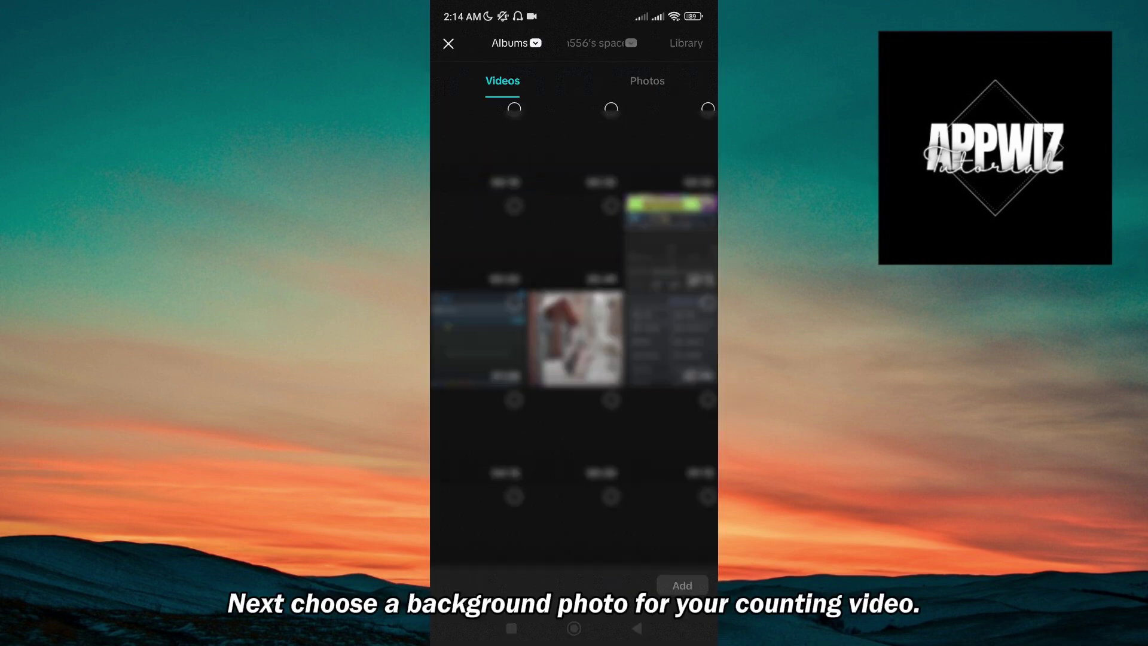
left_click(647, 81)
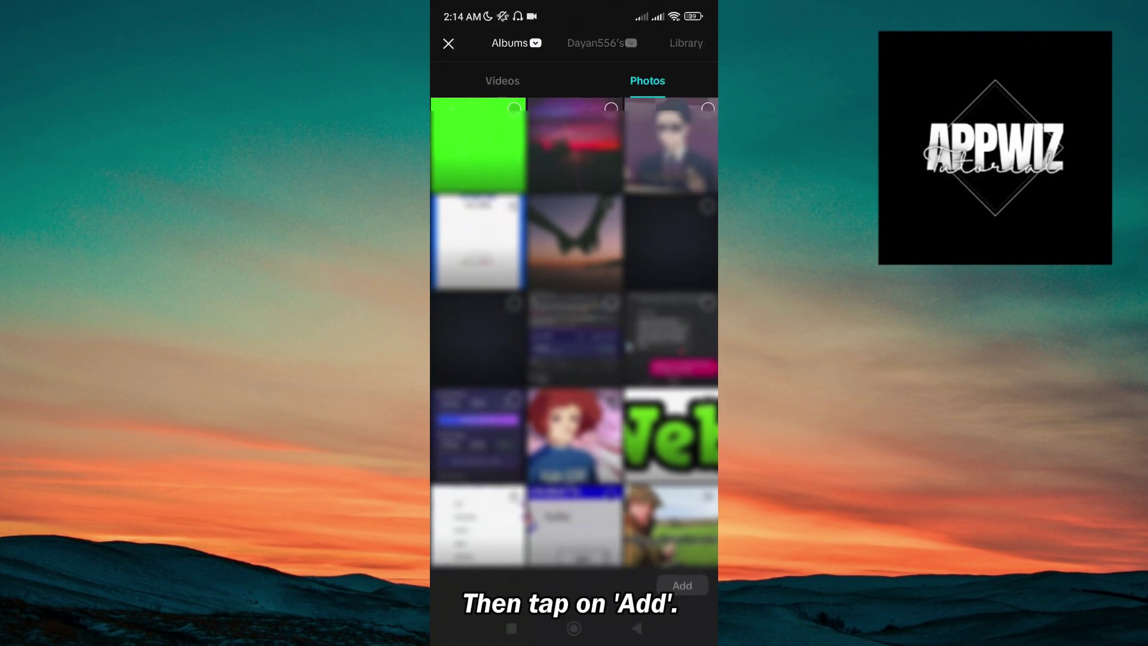
left_click(671, 242)
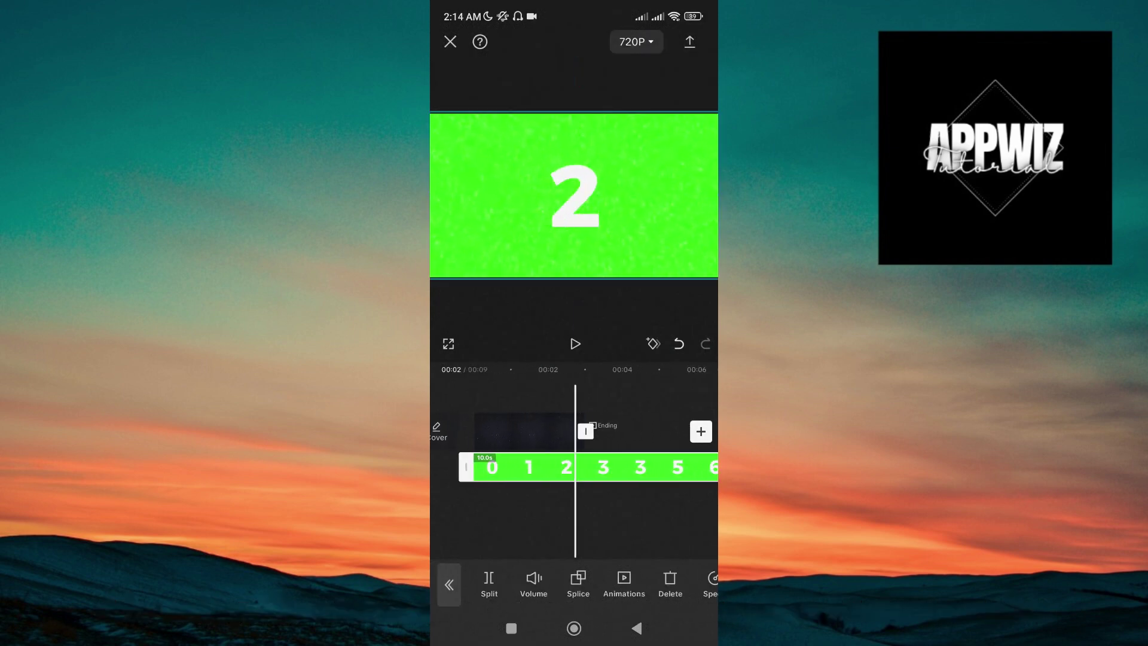
Stretch the starry photo layer to last as long as the counting clip.
left_click(538, 431)
left_click_drag(594, 431, 544, 431)
left_click_drag(503, 503, 628, 502)
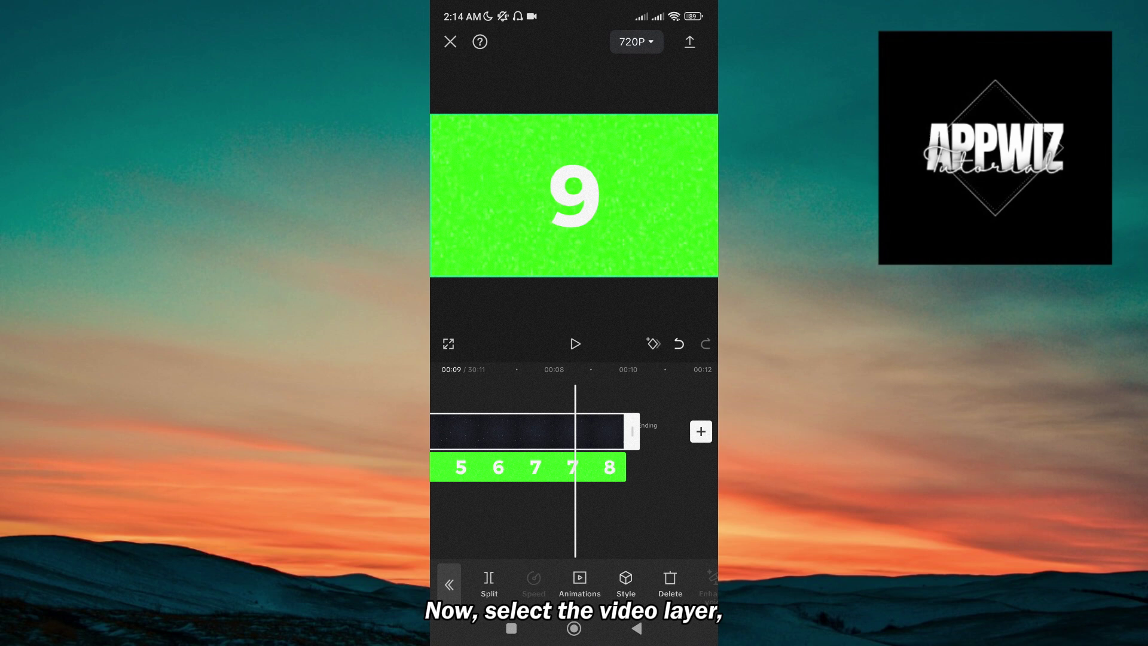
left_click_drag(502, 502, 699, 503)
Chroma-key out the counting clip's green, with intensity 37 and shadow 17.
left_click(646, 467)
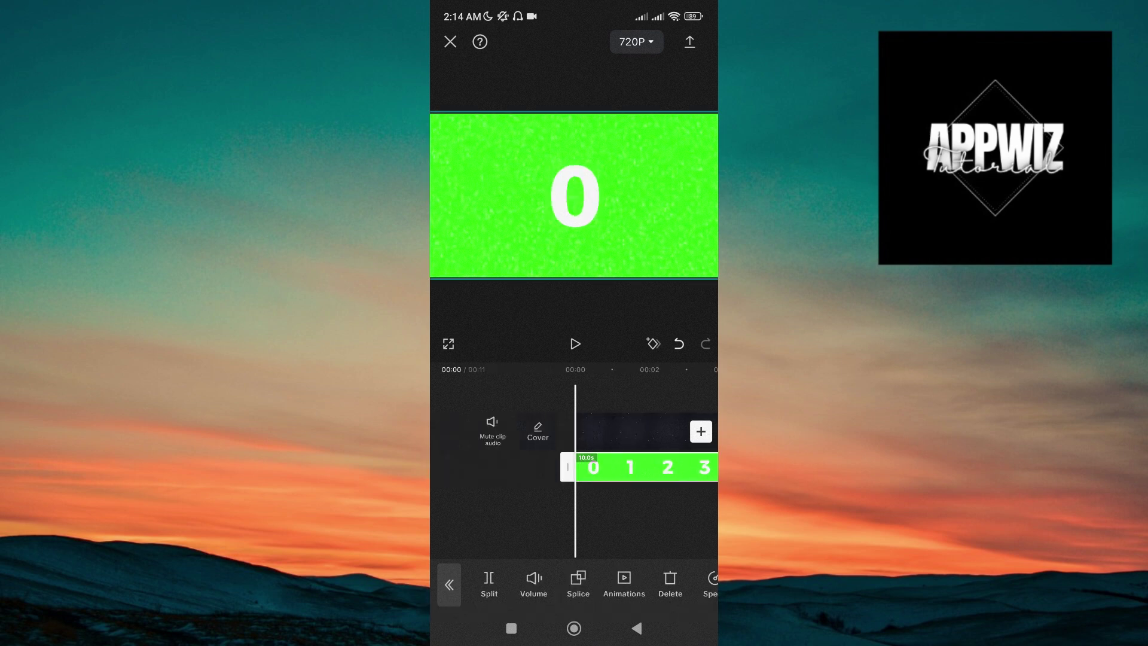
left_click_drag(674, 583, 574, 583)
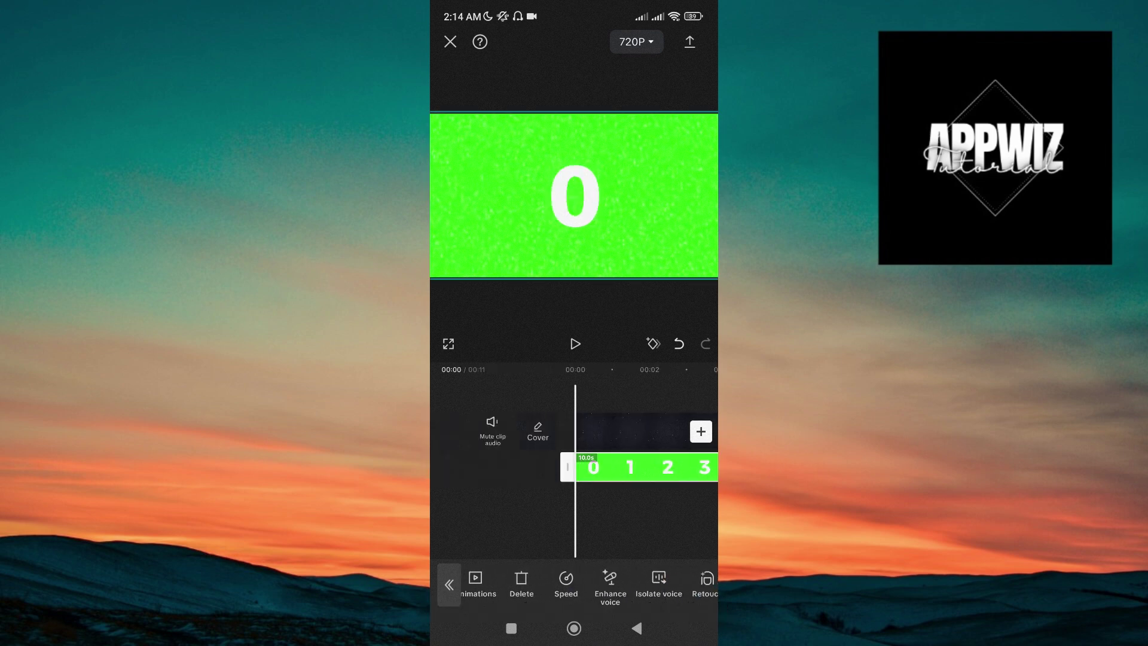
left_click_drag(681, 583, 538, 583)
left_click_drag(664, 583, 574, 583)
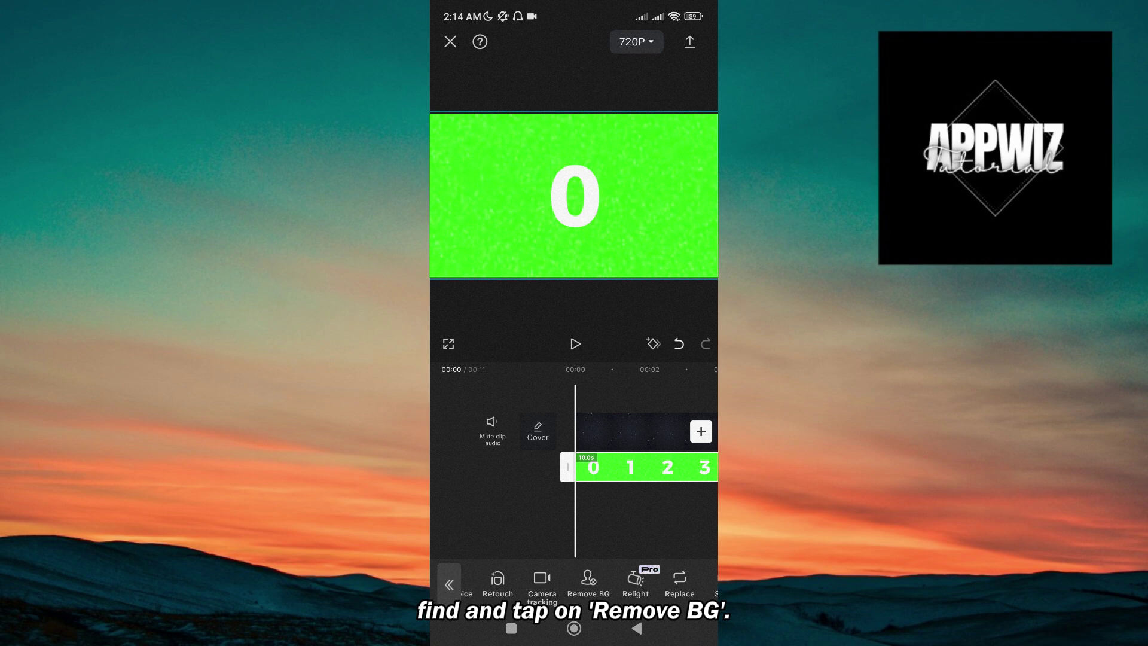
left_click(562, 581)
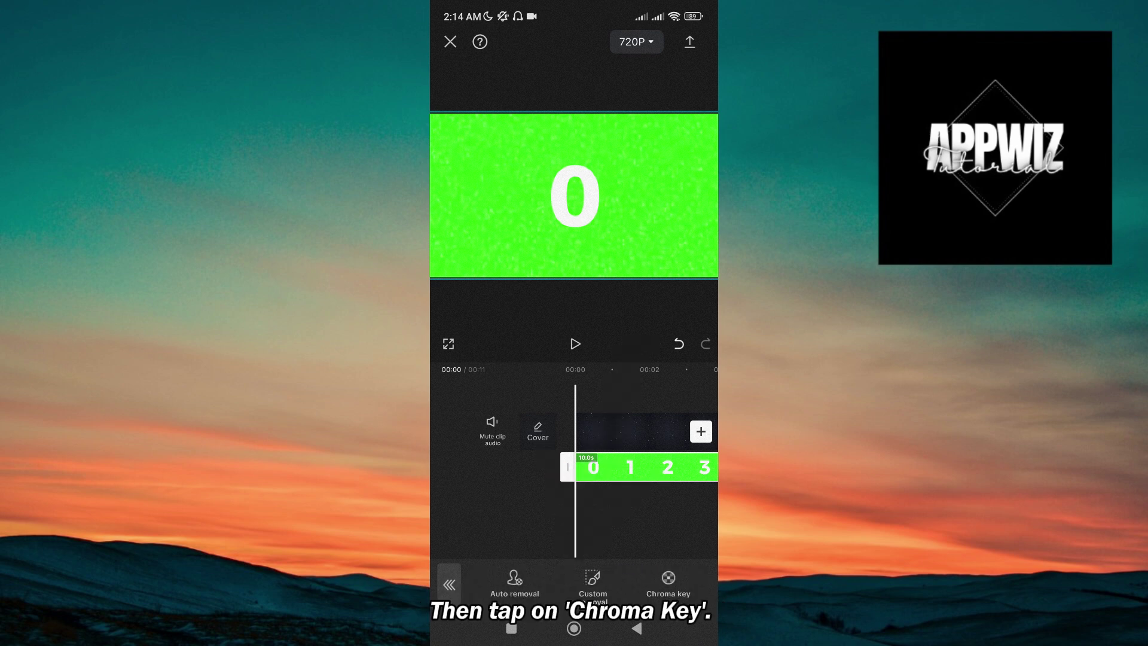
left_click(668, 581)
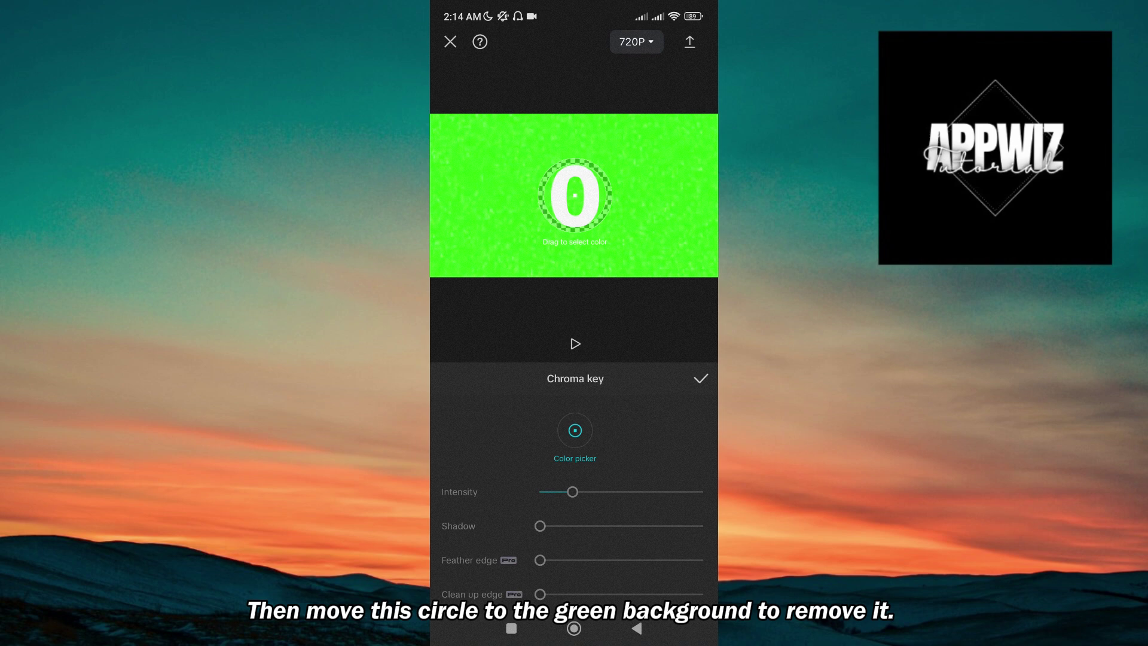
left_click_drag(576, 199, 634, 171)
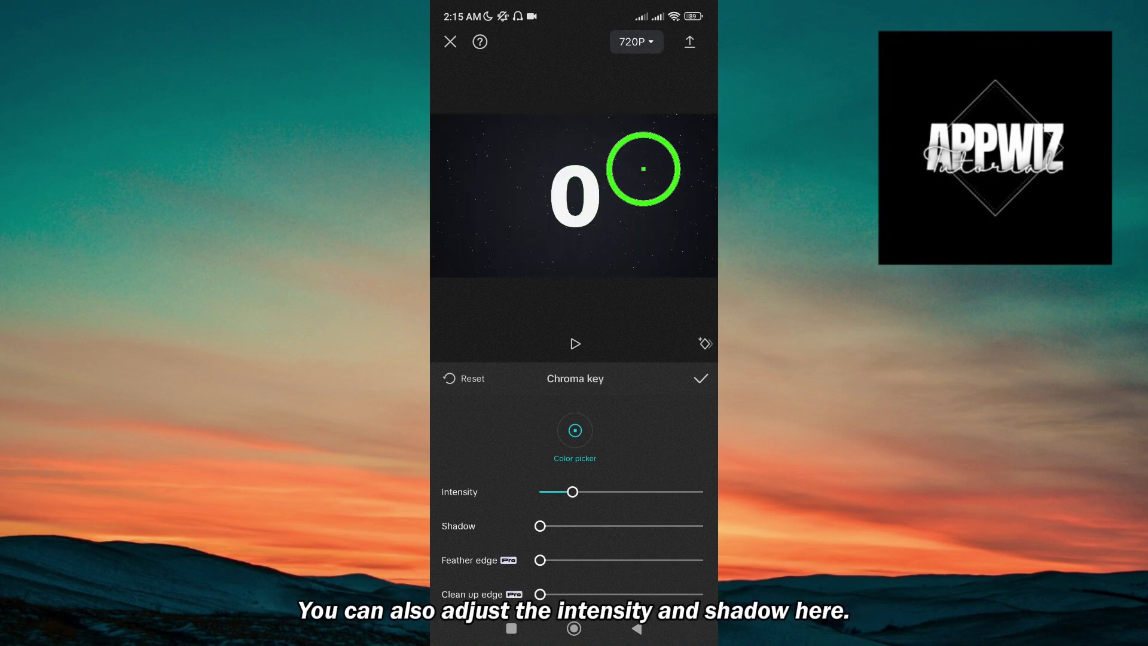
left_click_drag(560, 526, 567, 526)
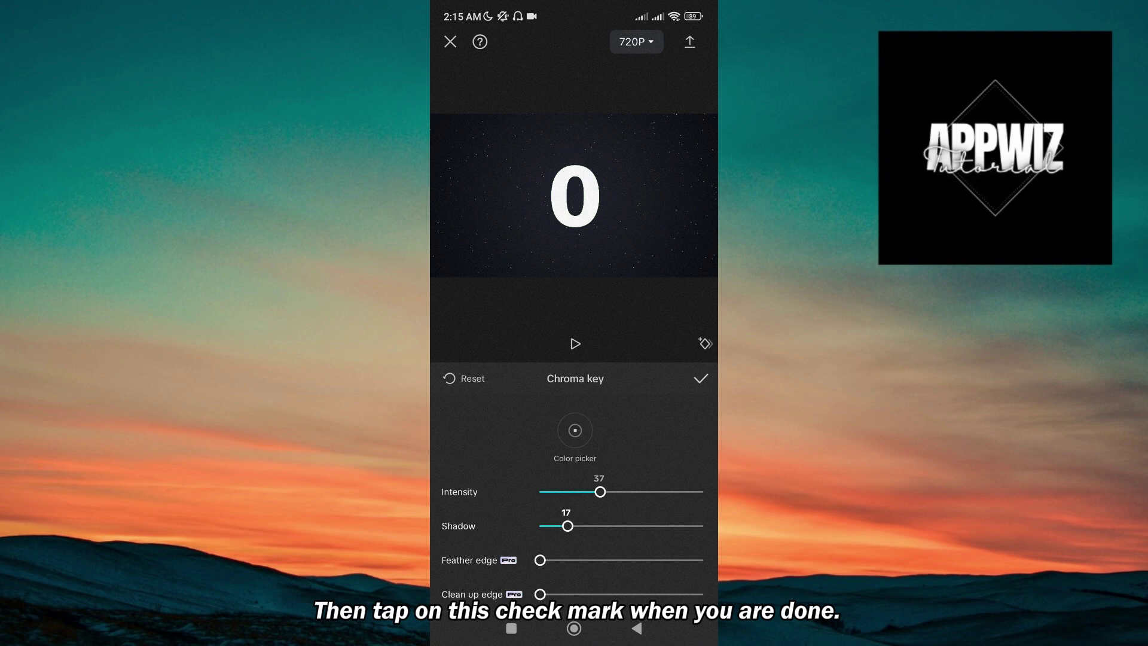
Apply a constant 5x speed to the counting clip, shortening it from 10 to 2 seconds.
left_click(700, 378)
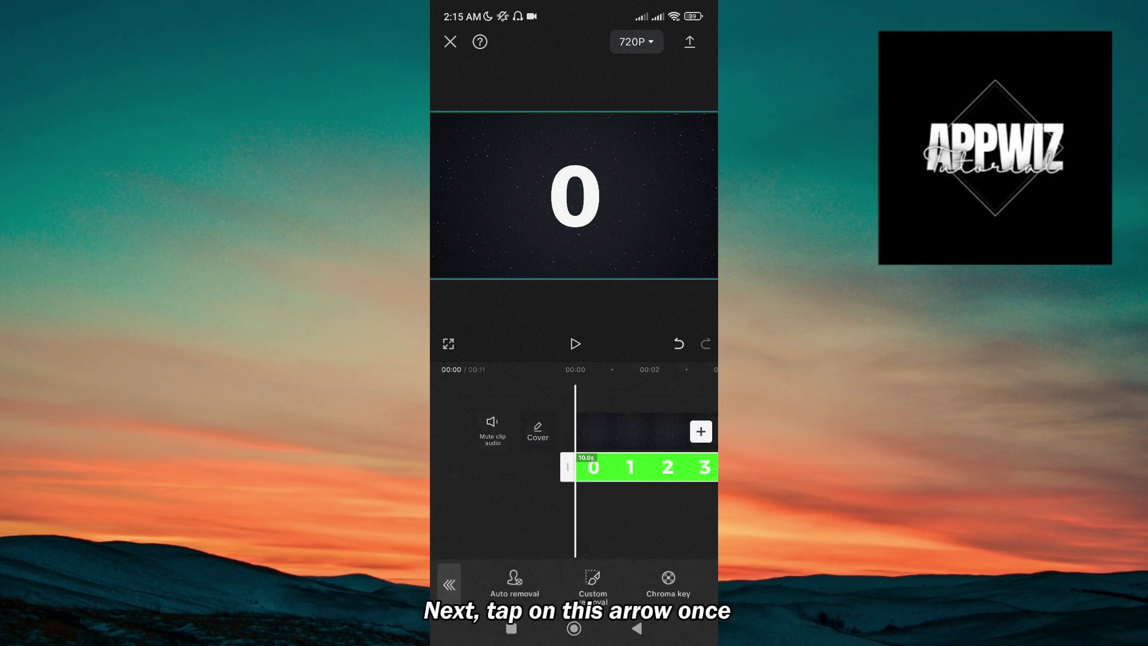
left_click(449, 584)
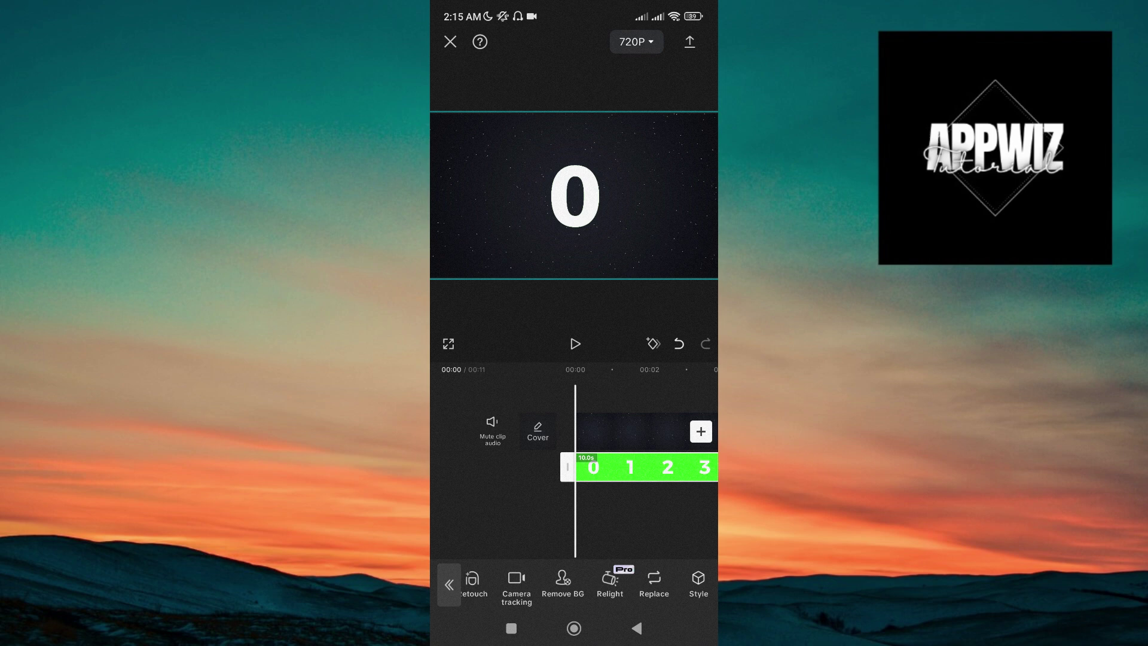
left_click_drag(673, 583, 583, 583)
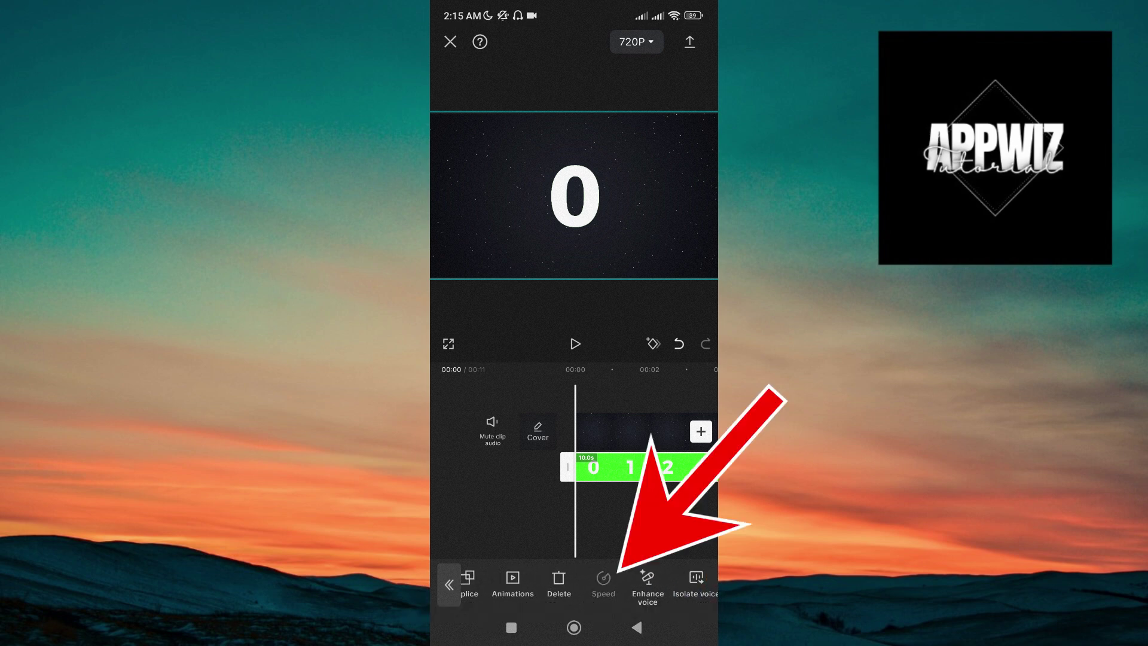
left_click(616, 583)
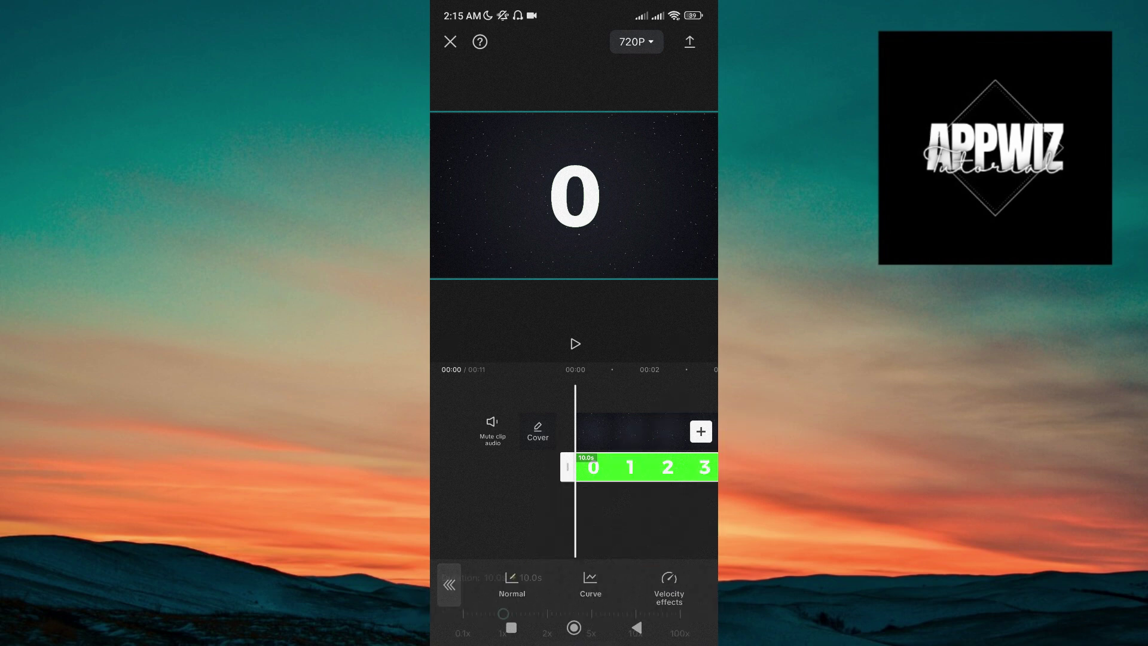
left_click(511, 583)
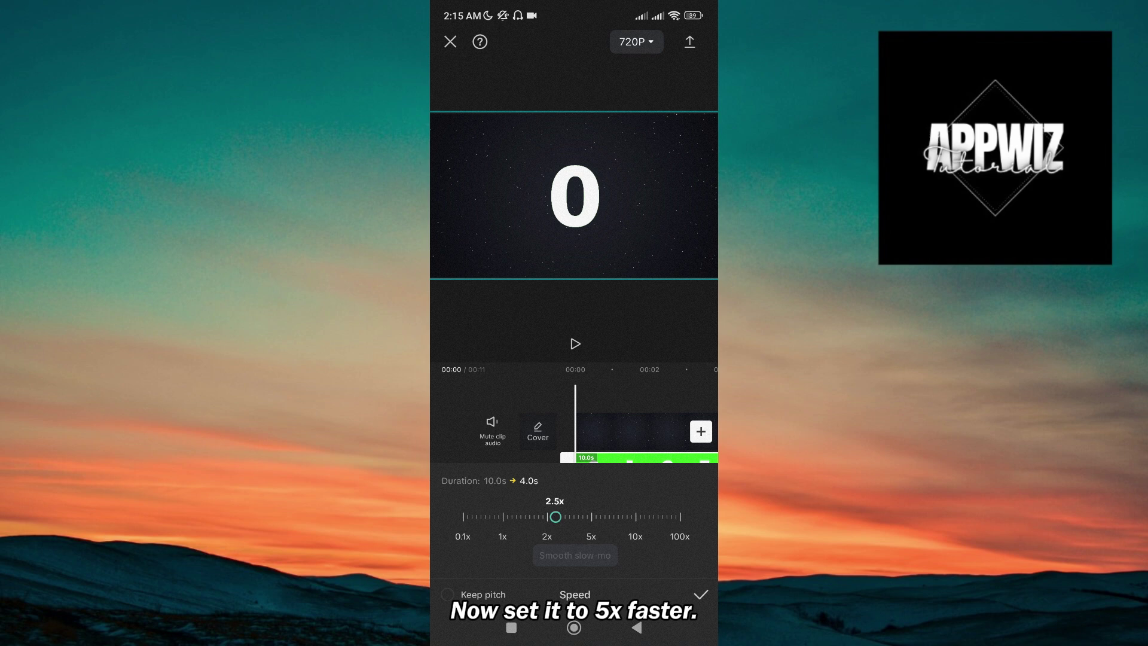
left_click_drag(555, 517, 575, 517)
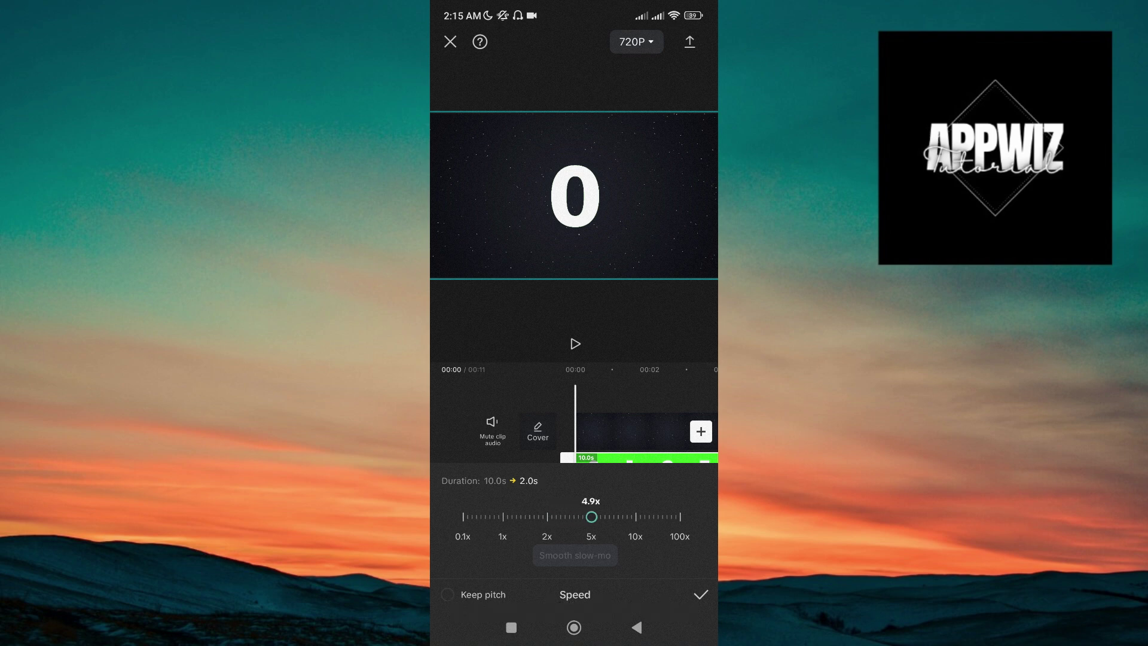
left_click(701, 595)
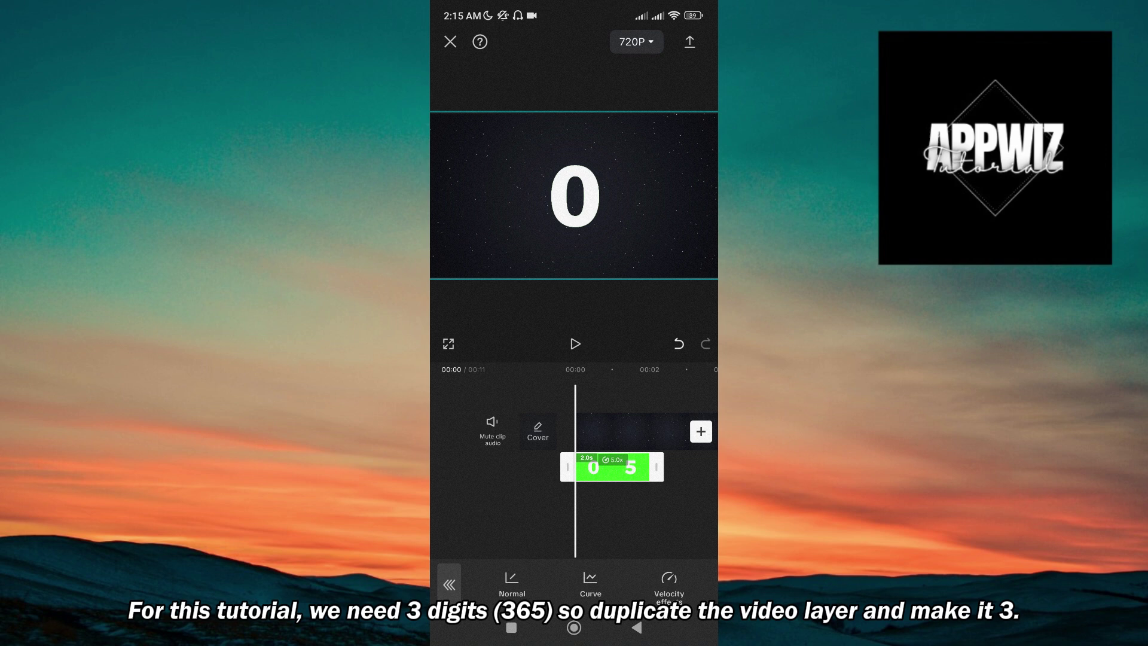
scroll(575, 466, "up", 3)
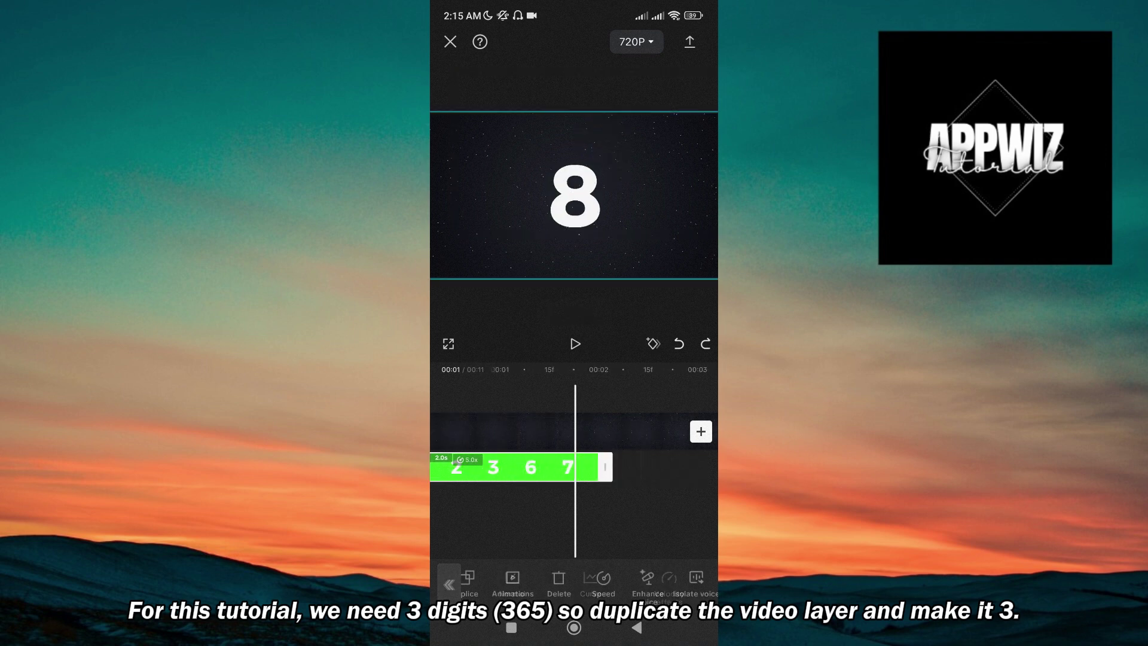
Duplicate the counting clip and spread the copies' digits side by side to read 000.
left_click(449, 583)
left_click_drag(645, 583, 538, 584)
left_click(687, 583)
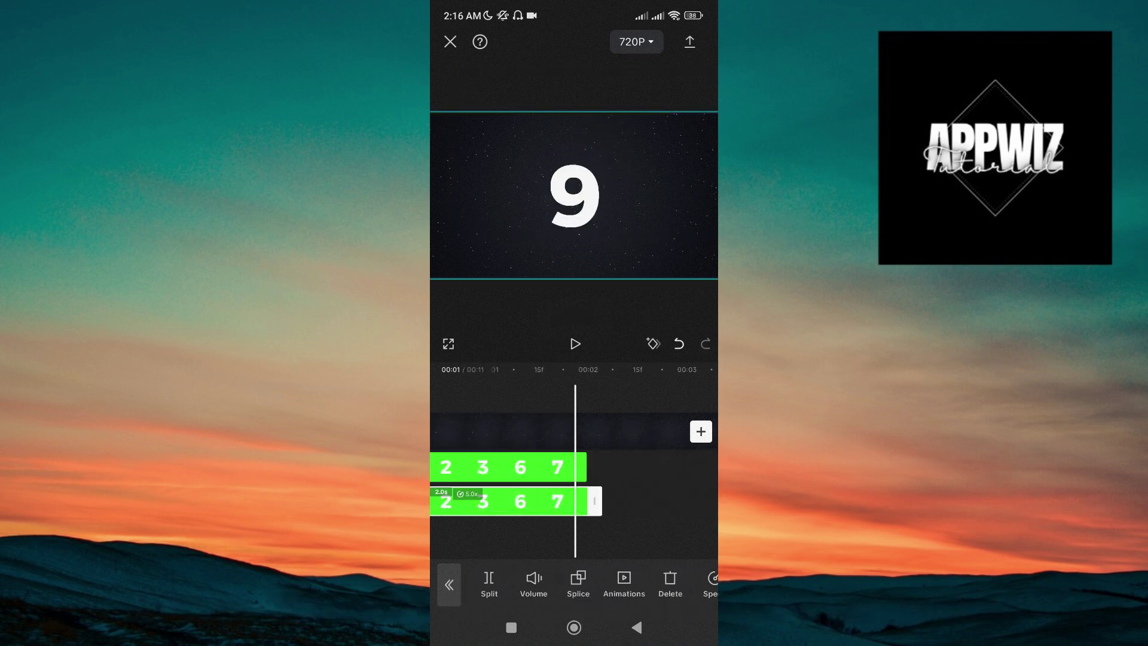
scroll(646, 493, "left", 1)
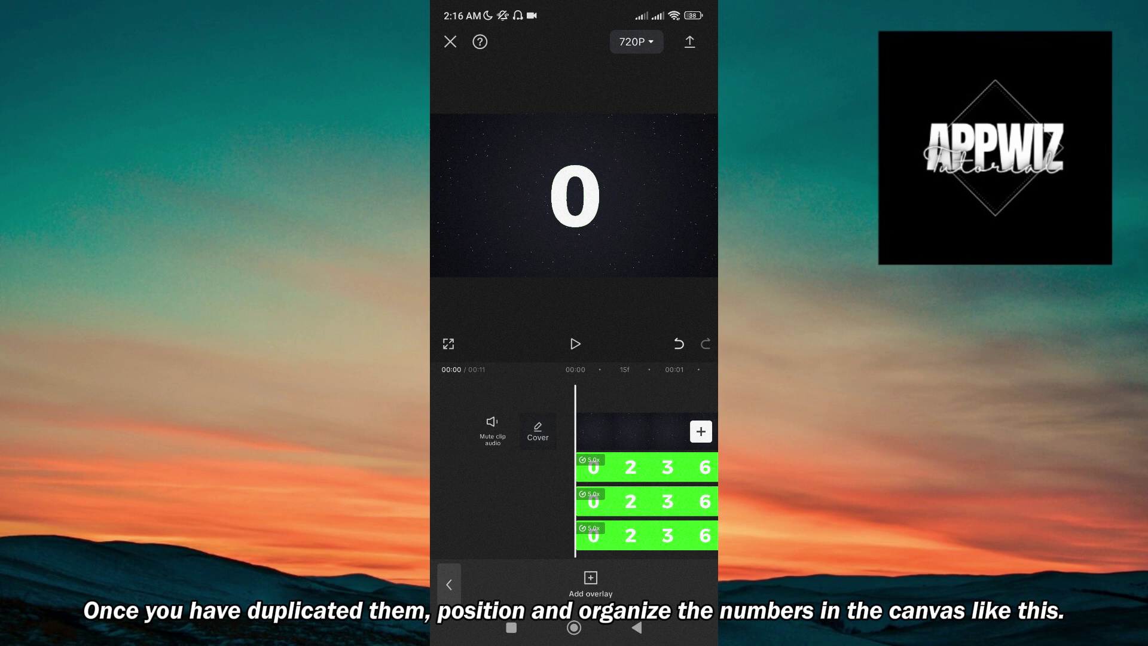
left_click(646, 467)
mouse_move(575, 197)
left_mouse_down()
mouse_move(526, 197)
mouse_move(626, 198)
left_mouse_up()
left_click(647, 535)
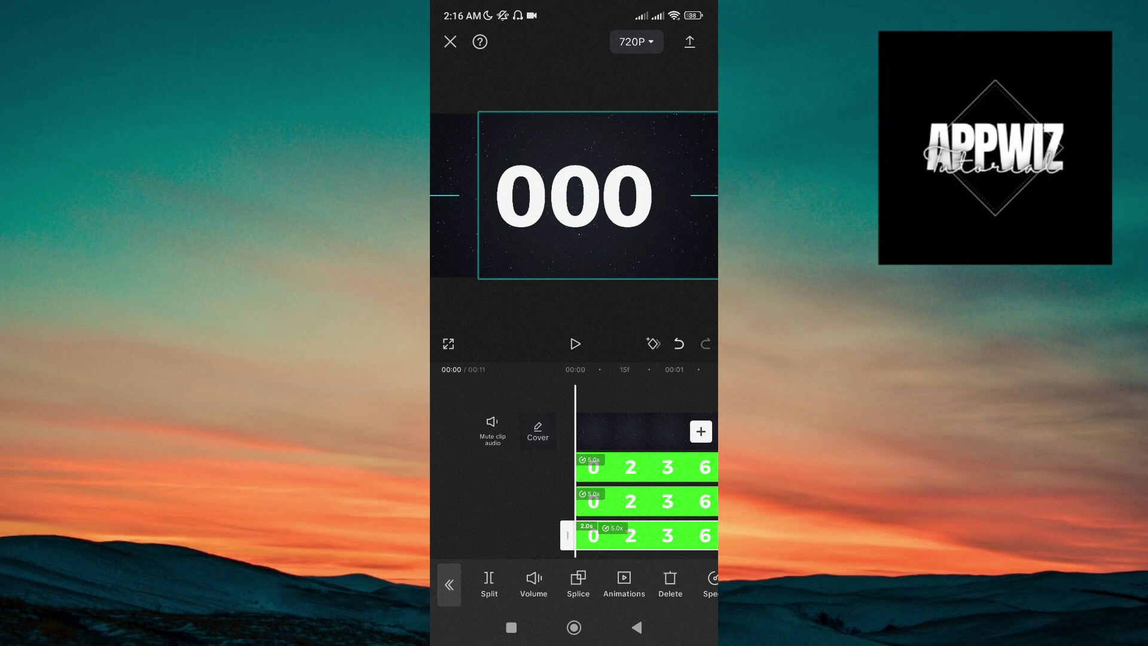
Preview the count and cut away the top layer after the digit 3.
left_click(575, 344)
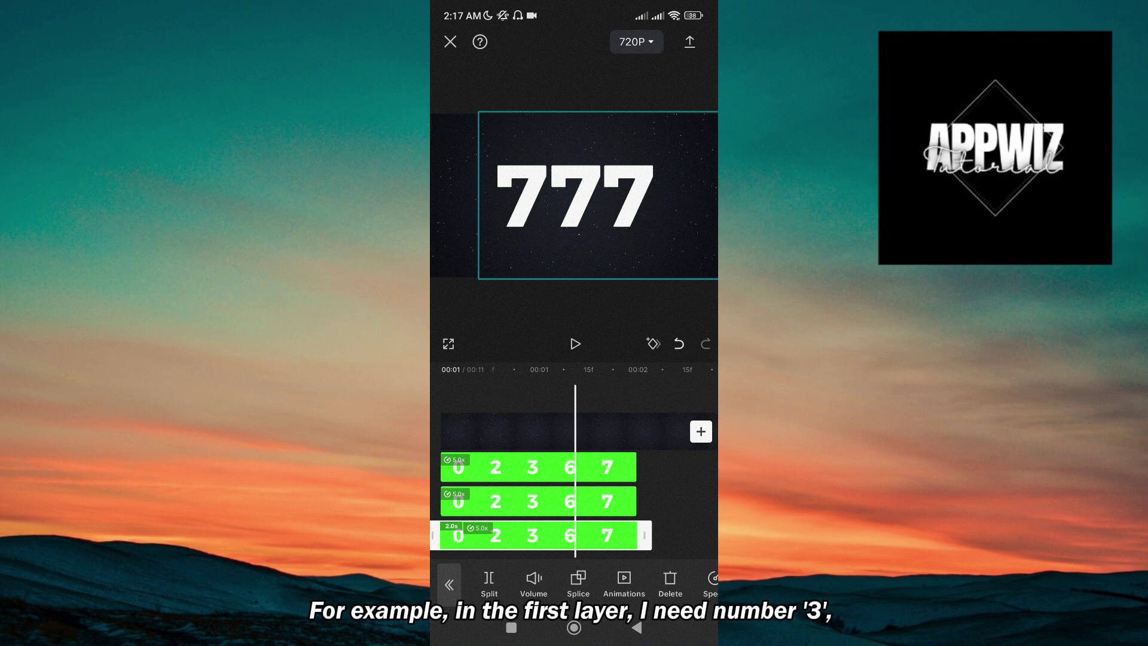
left_click_drag(502, 484, 646, 485)
left_click(575, 344)
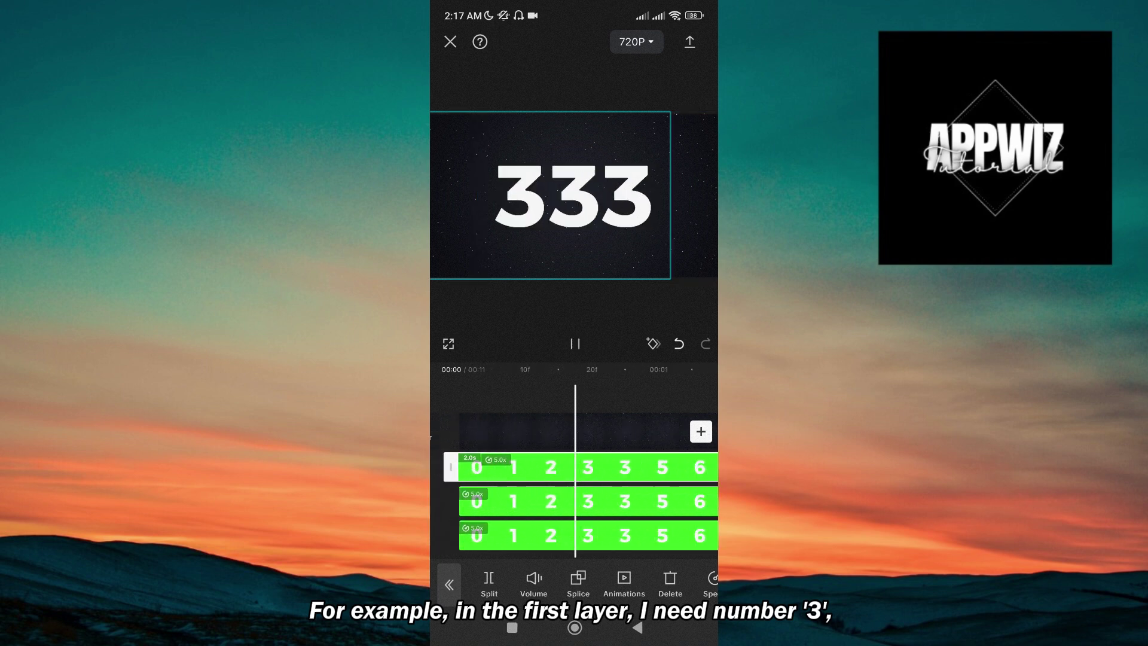
left_click(575, 344)
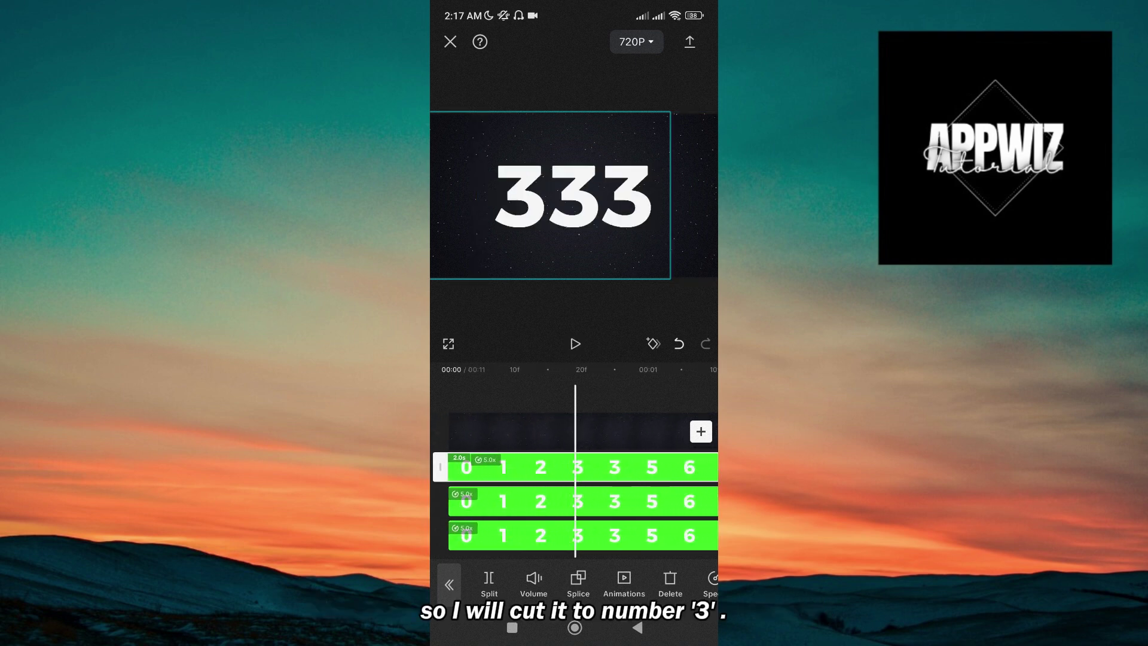
mouse_move(592, 503)
left_mouse_down()
mouse_move(520, 503)
mouse_move(624, 503)
mouse_move(556, 502)
left_mouse_up()
left_click(489, 584)
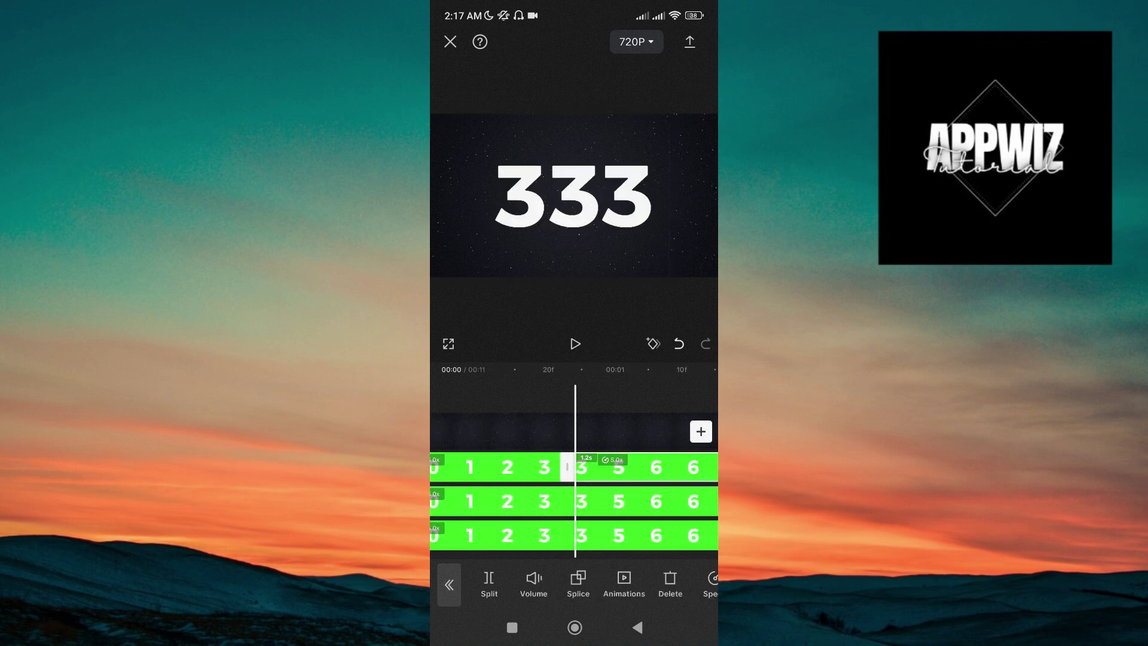
left_click(670, 584)
Cut off and delete the extra ends of the middle and bottom layers.
left_click(628, 502)
mouse_move(627, 503)
left_mouse_down()
mouse_move(489, 503)
mouse_move(625, 502)
mouse_move(575, 535)
left_mouse_up()
left_click(489, 584)
left_click(671, 584)
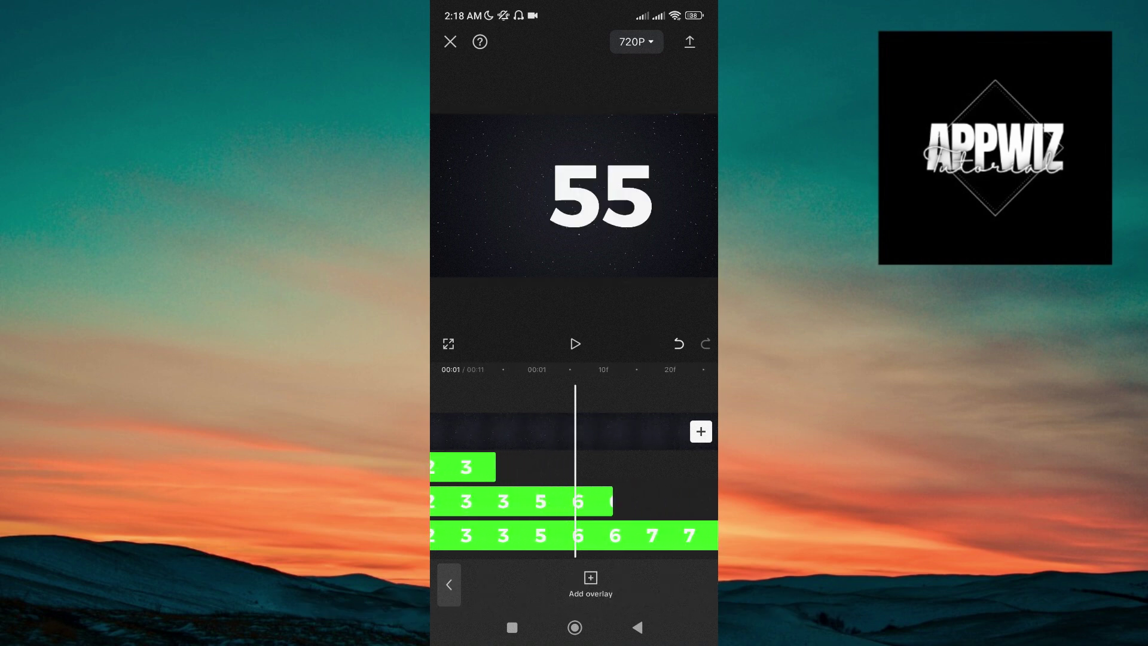
left_click(628, 536)
left_click(670, 583)
Shift the middle digit layer later on the timeline to start the staircase.
left_click_drag(538, 503, 605, 503)
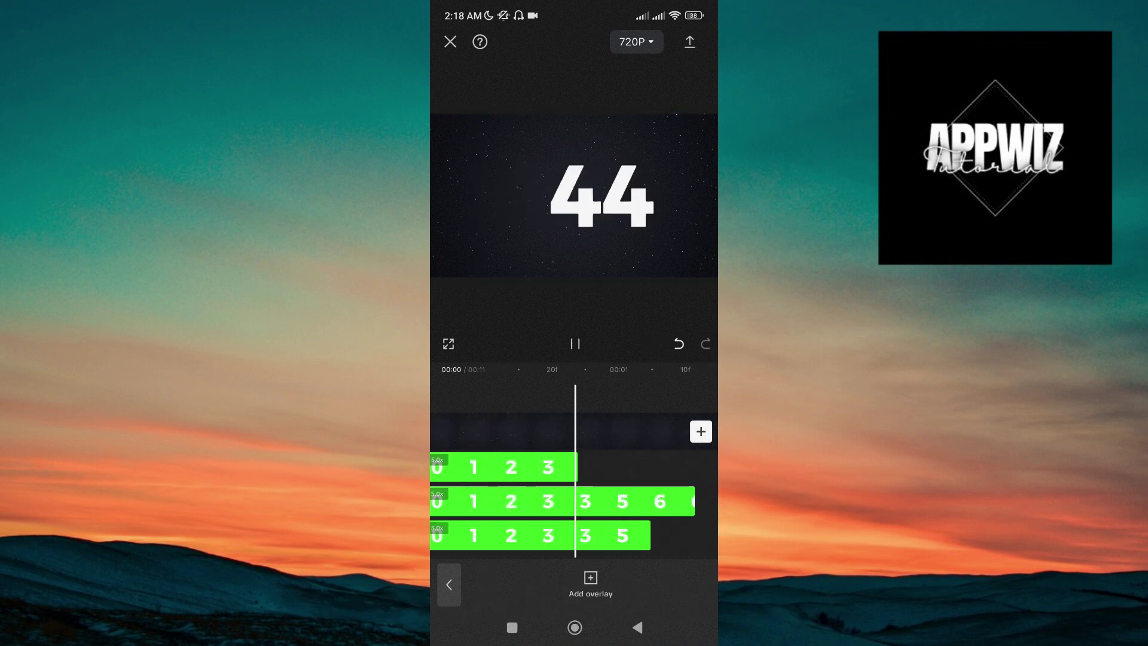
mouse_move(503, 502)
left_mouse_down()
mouse_move(656, 503)
mouse_move(431, 503)
mouse_move(646, 503)
left_mouse_up()
left_click(538, 502)
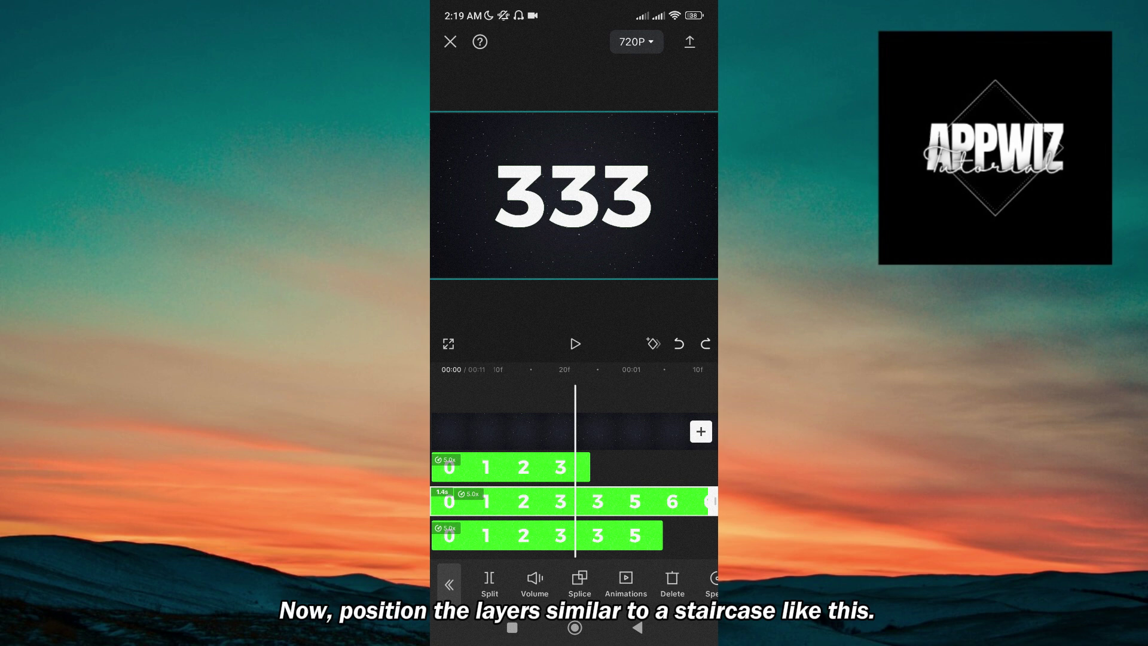
left_click_drag(538, 502, 592, 502)
mouse_move(628, 467)
left_mouse_down()
mouse_move(603, 467)
mouse_move(574, 503)
mouse_move(592, 502)
left_mouse_up()
scroll(574, 503, "down", 2)
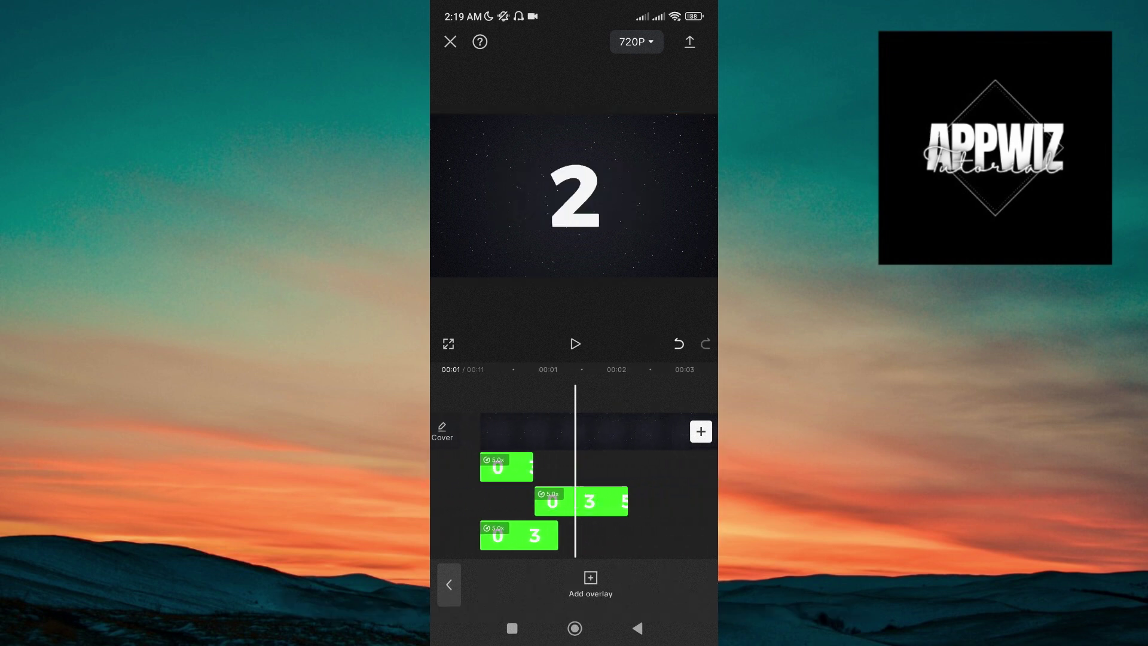
Move the bottom digit layer right so it starts where the middle layer ends.
left_click_drag(520, 536, 661, 536)
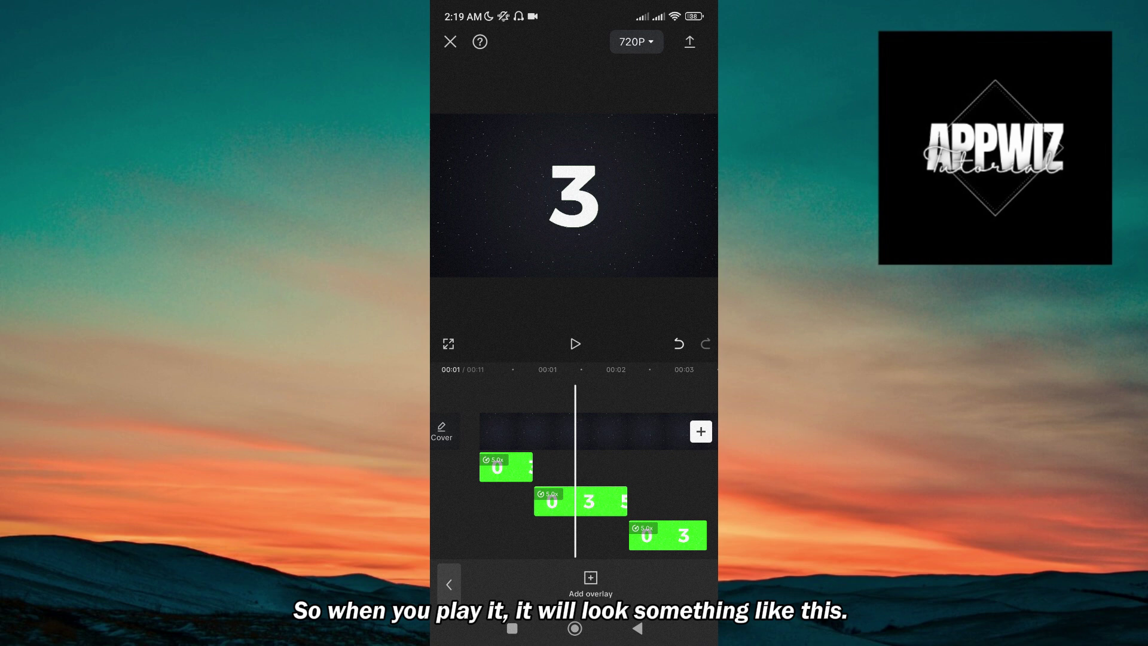
left_click_drag(529, 538, 629, 538)
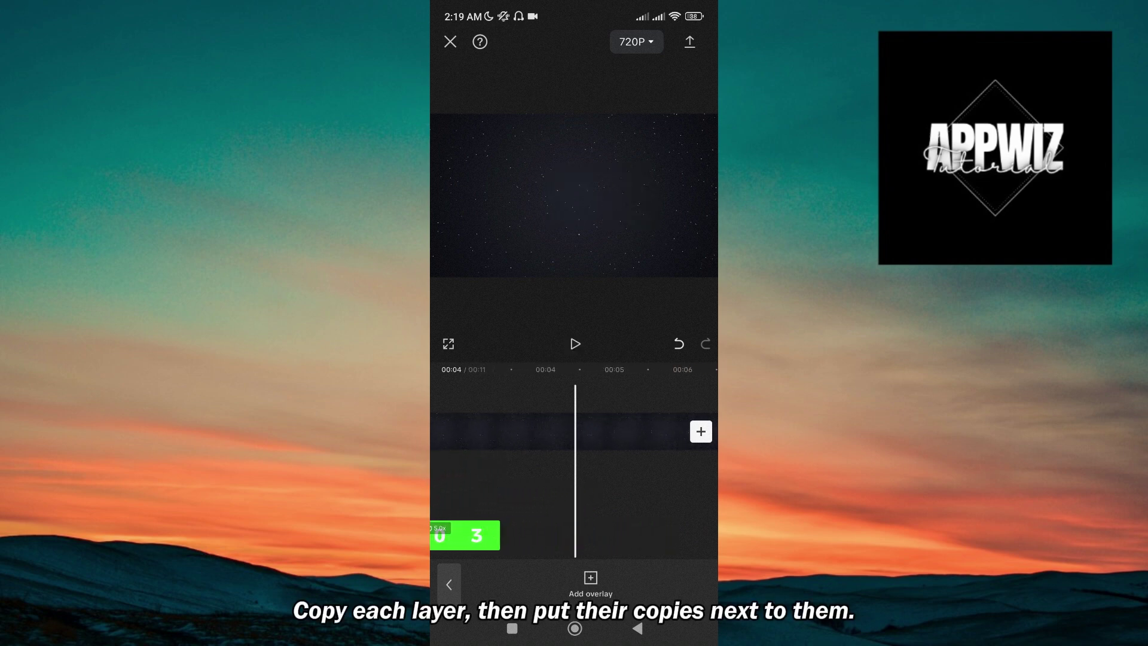
scroll(574, 467, "left", 10)
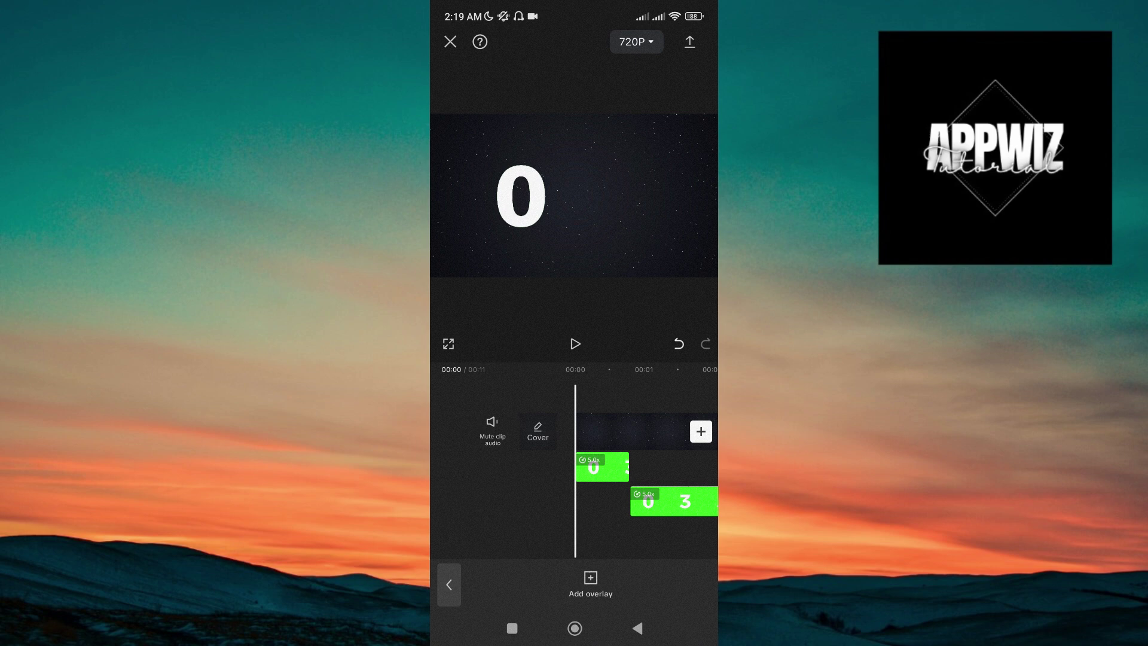
Select the first digit layer and duplicate it.
left_click(601, 468)
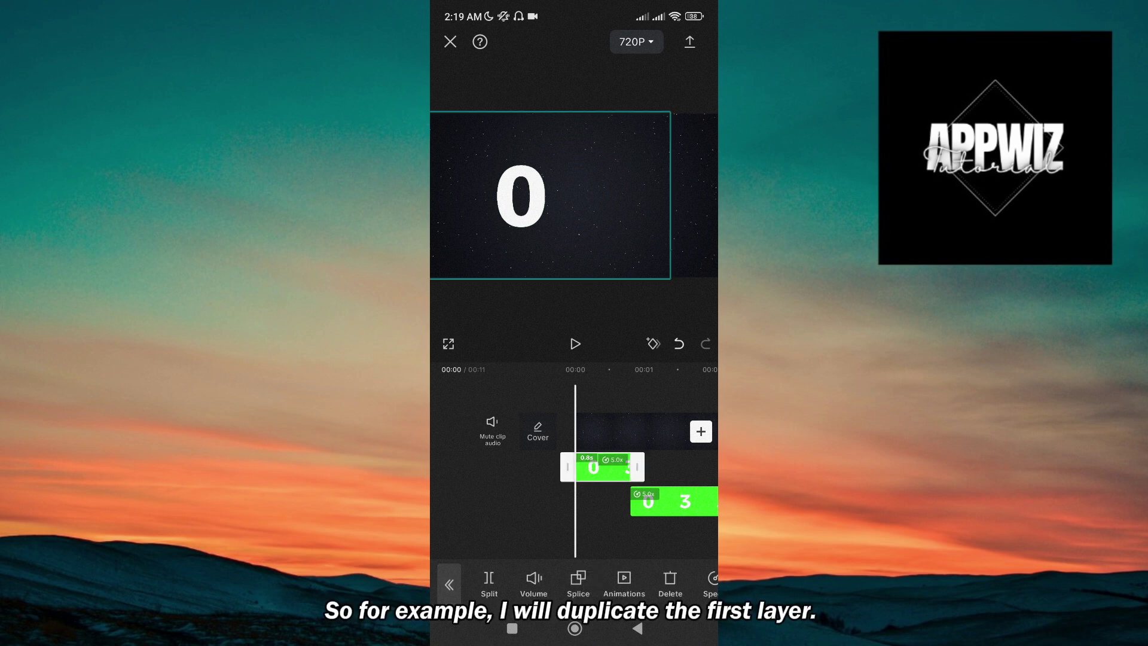
left_click_drag(664, 583, 539, 583)
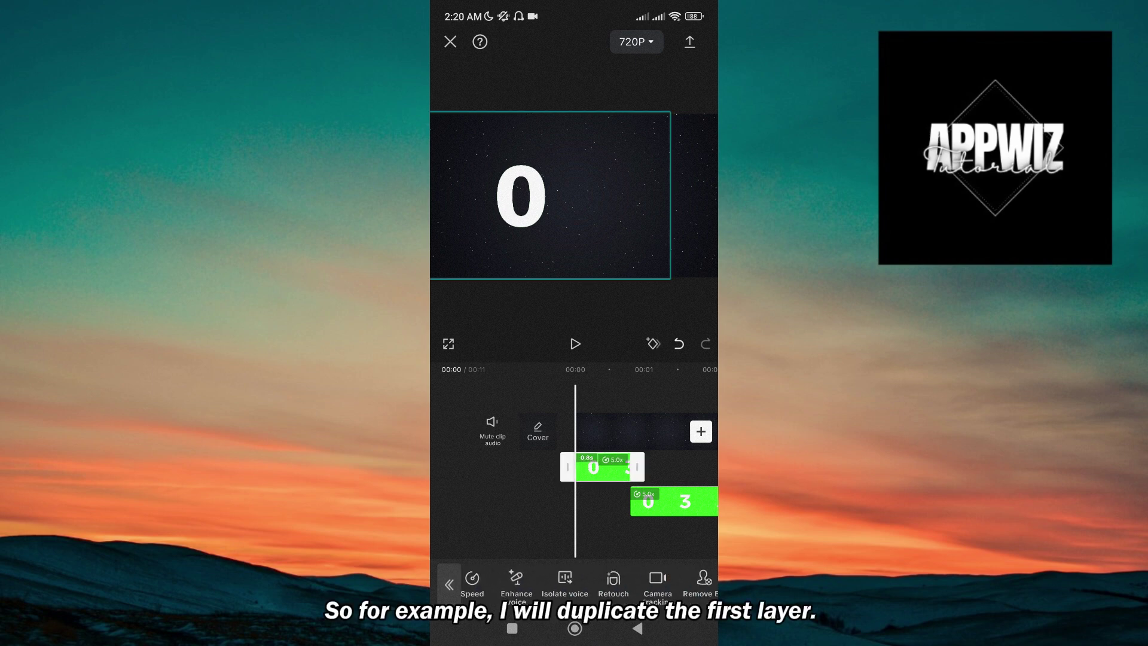
left_click_drag(645, 422, 577, 422)
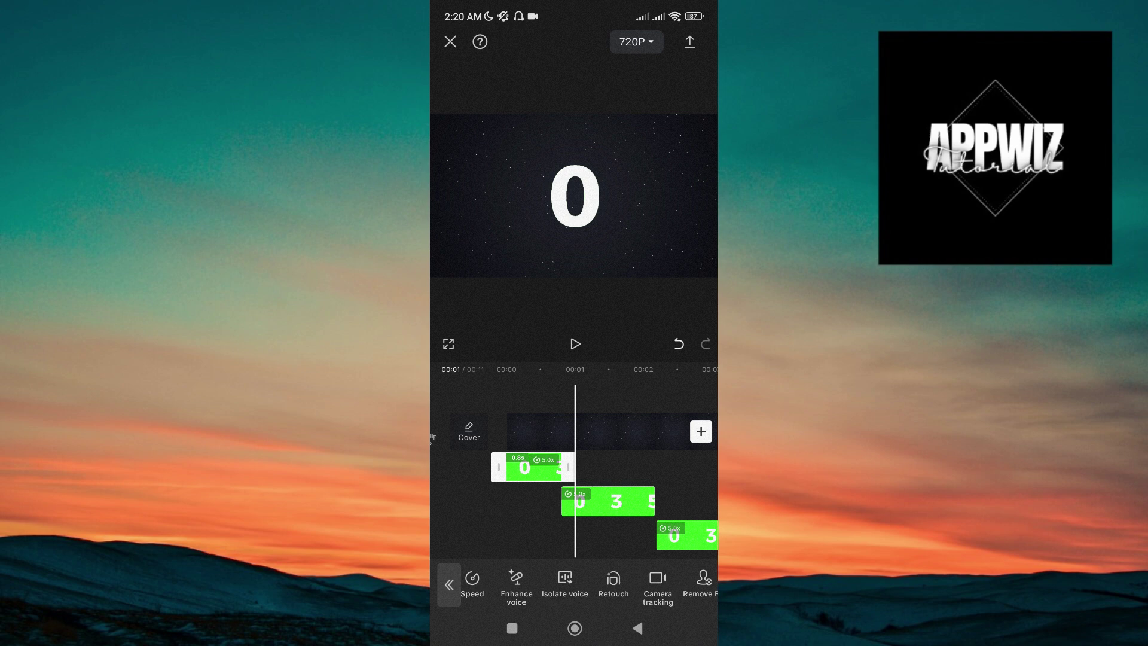
mouse_move(664, 583)
left_mouse_down()
mouse_move(520, 583)
mouse_move(536, 584)
left_mouse_up()
left_click(599, 583)
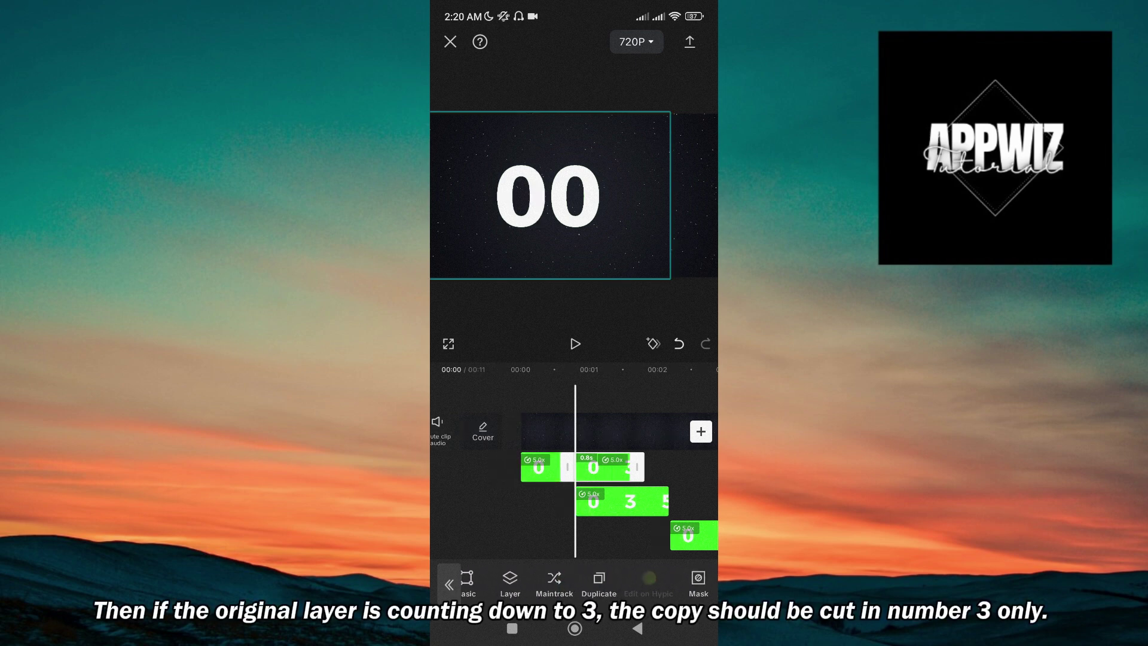
Trim the copy to just the 3, place it after the original, and preview.
left_click_drag(628, 421, 583, 422)
mouse_move(583, 467)
left_mouse_down()
mouse_move(610, 467)
mouse_move(582, 466)
left_mouse_up()
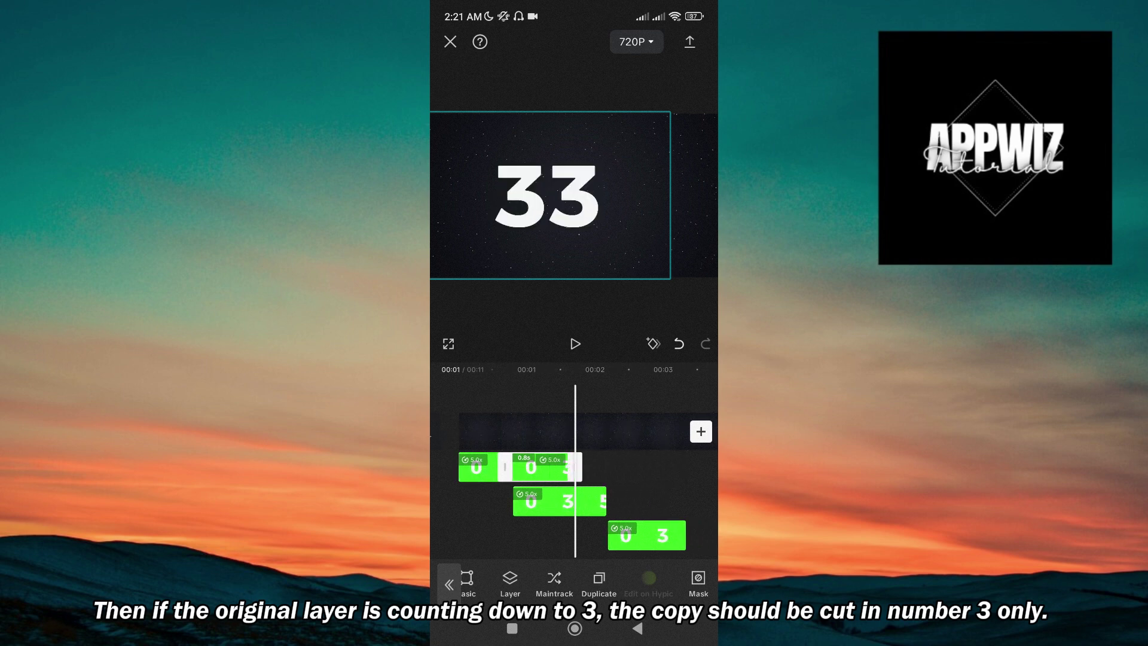
left_click_drag(498, 466, 560, 467)
left_click(646, 466)
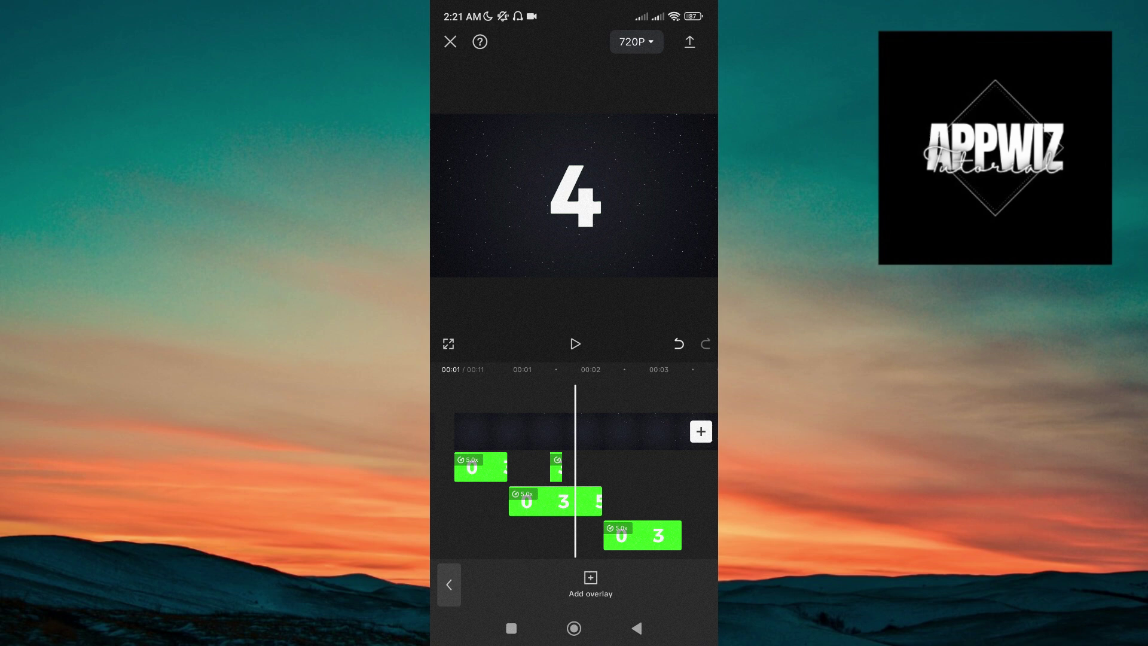
scroll(574, 485, "up", 3)
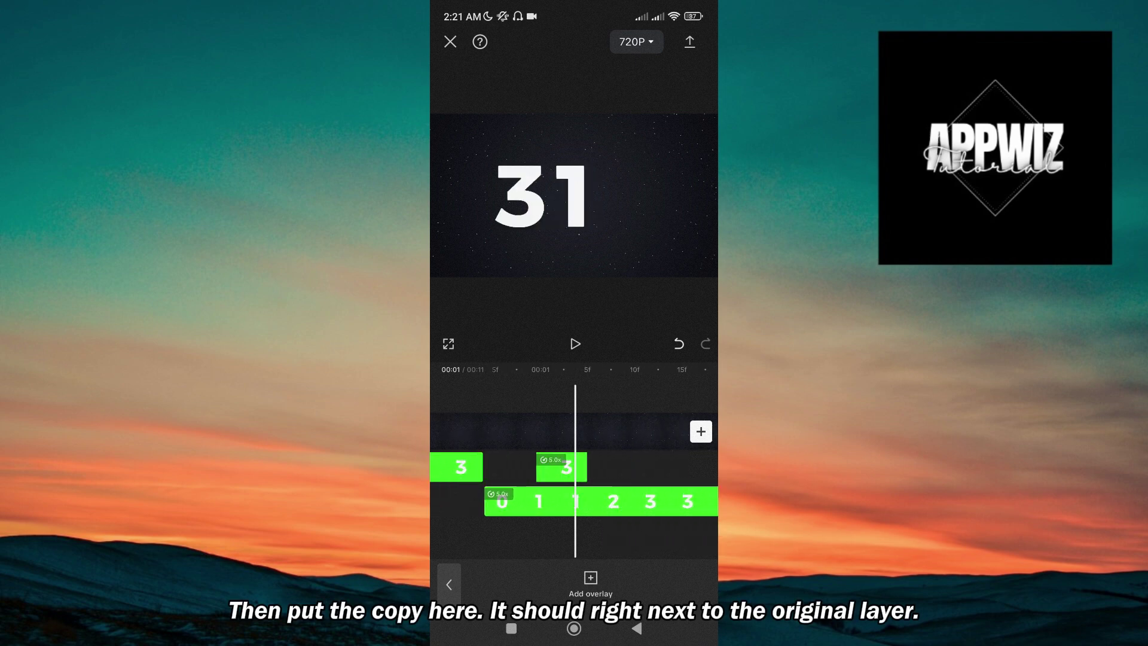
left_click_drag(556, 529, 685, 529)
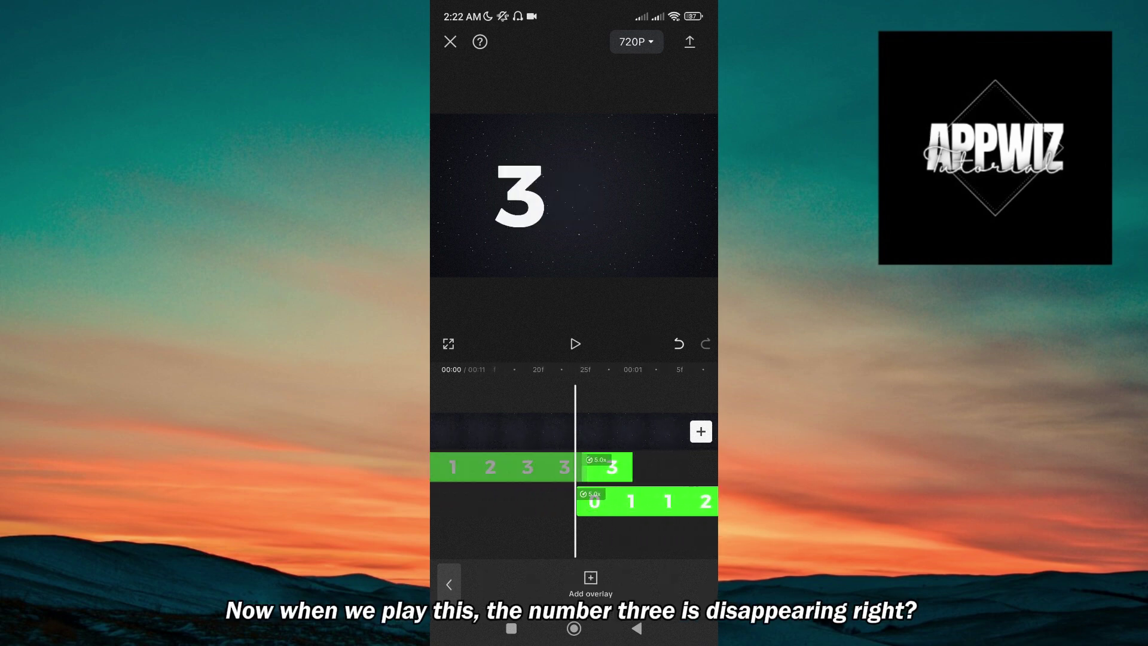
left_click_drag(557, 530, 701, 530)
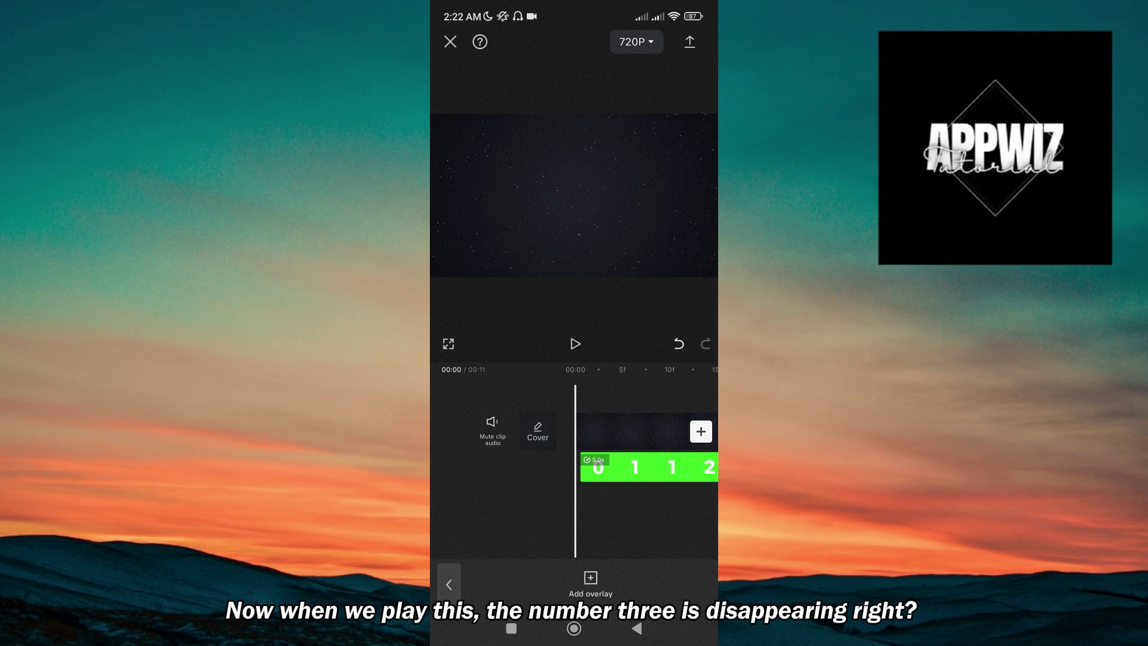
left_click(575, 344)
left_click(575, 344)
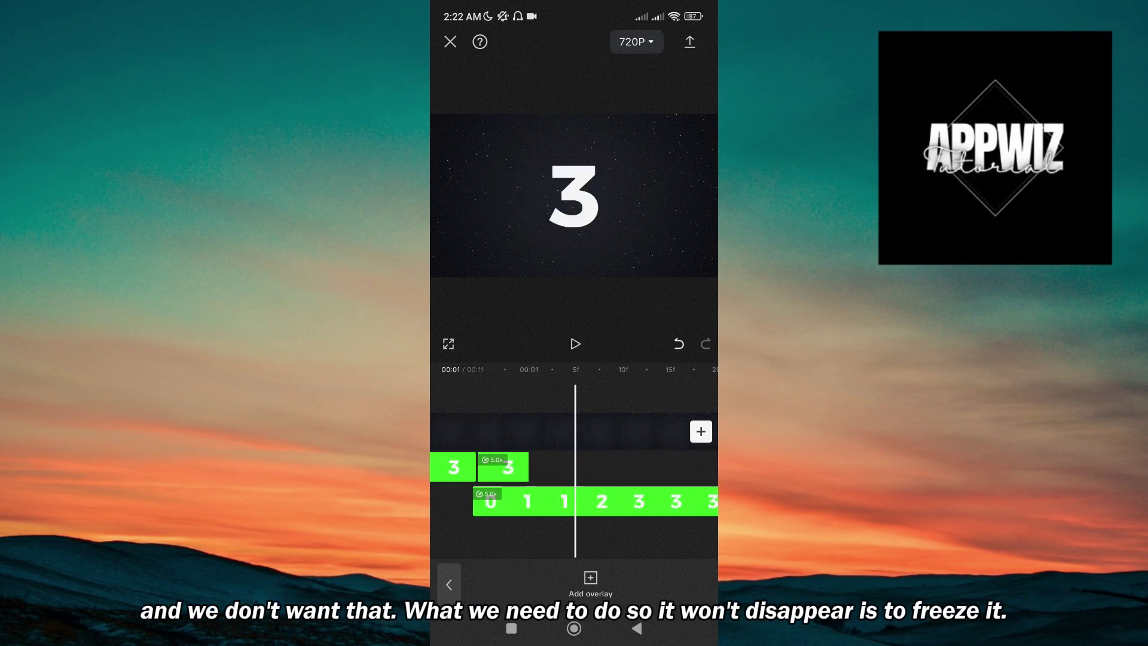
Freeze the copied 3 clip so it stays on screen.
mouse_move(503, 530)
left_mouse_down()
mouse_move(664, 529)
mouse_move(553, 529)
mouse_move(579, 530)
left_mouse_up()
left_click(587, 466)
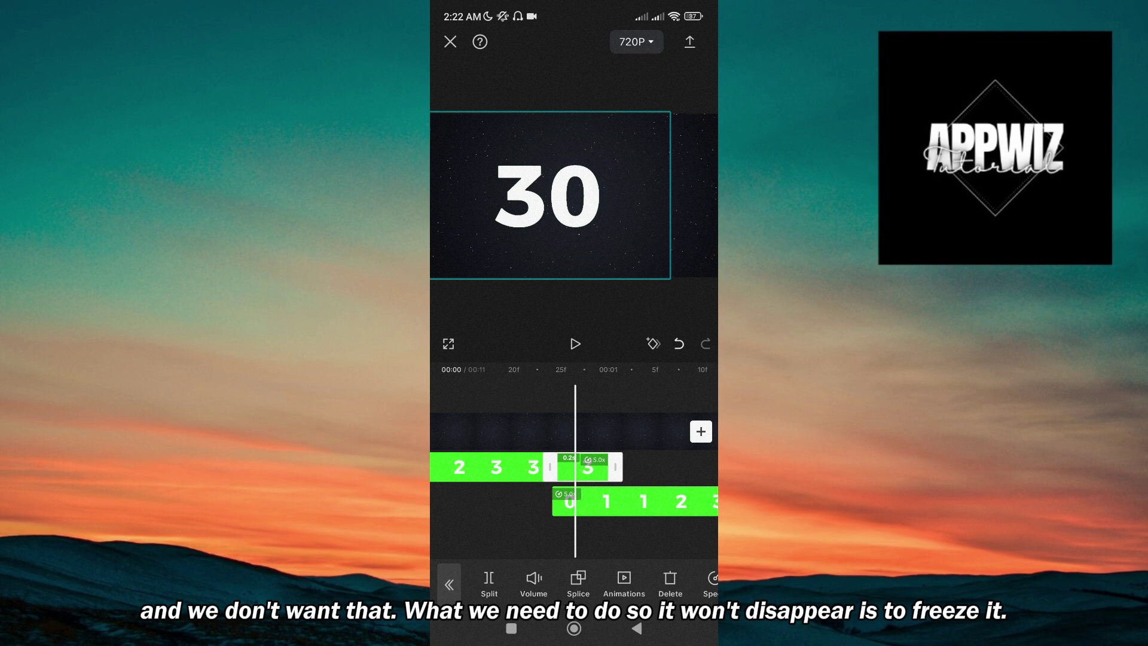
left_click_drag(683, 584, 502, 583)
left_click_drag(664, 584, 553, 584)
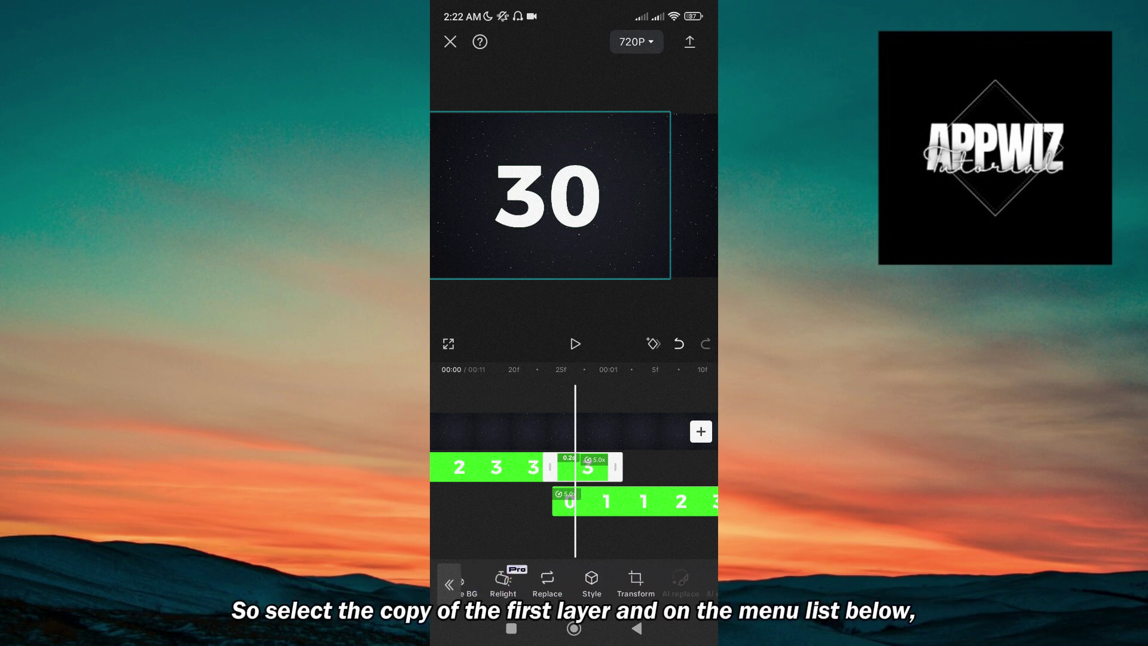
left_click_drag(664, 584, 494, 583)
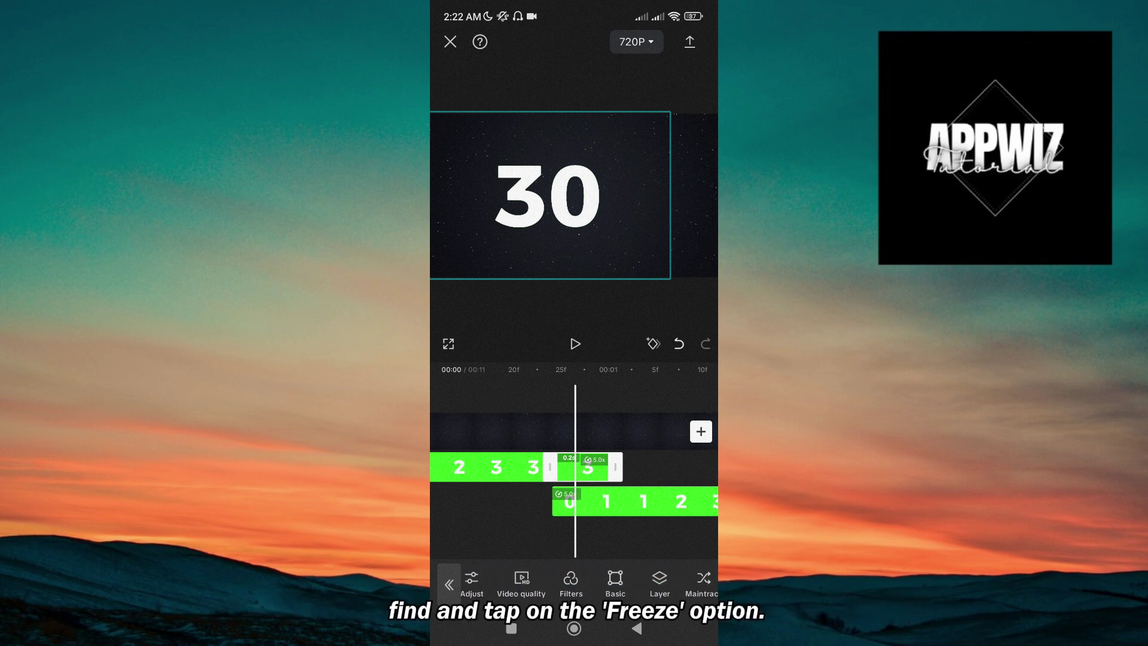
mouse_move(664, 583)
left_mouse_down()
mouse_move(502, 584)
mouse_move(624, 583)
left_mouse_up()
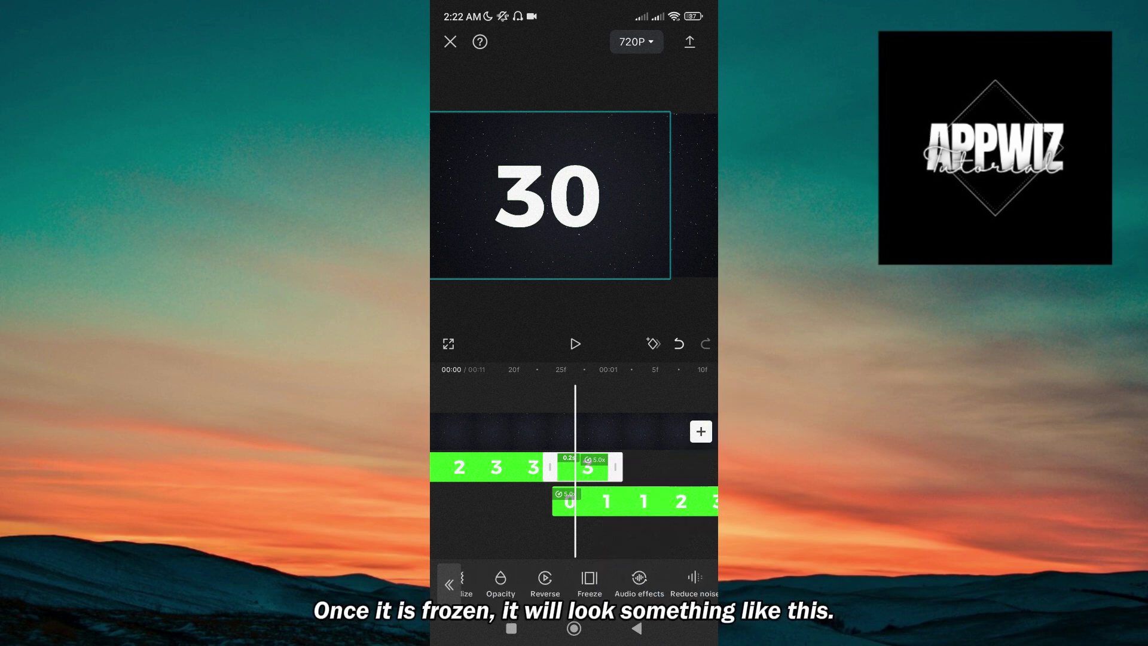
left_click_drag(503, 467, 580, 467)
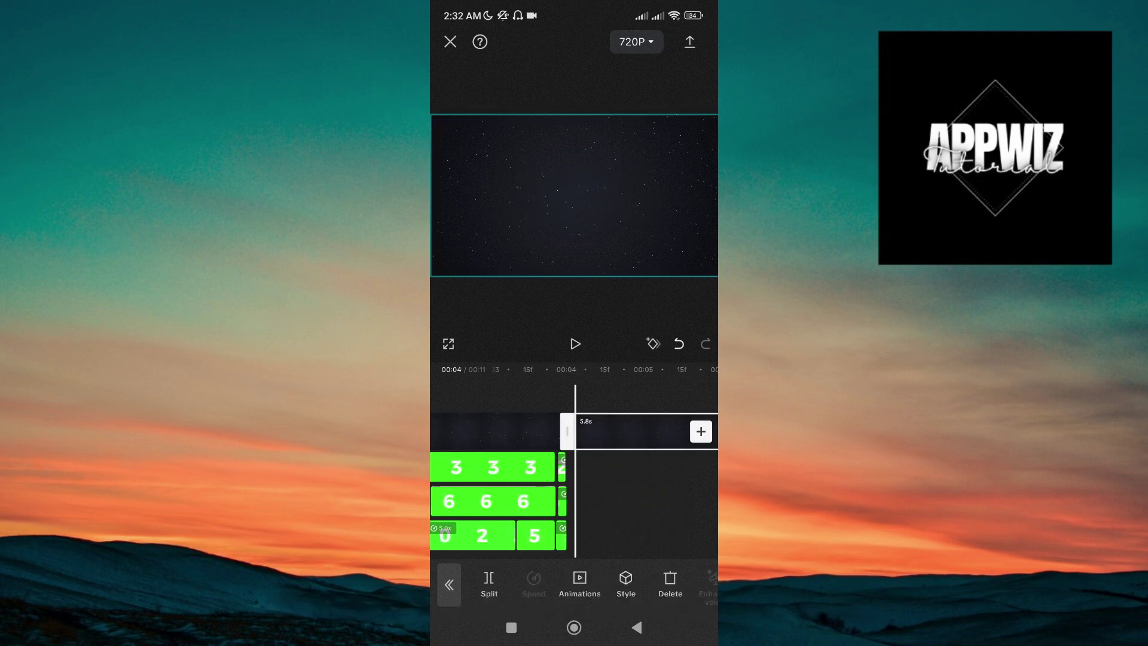
Export the staggered counting video, then start another new project.
left_click(689, 42)
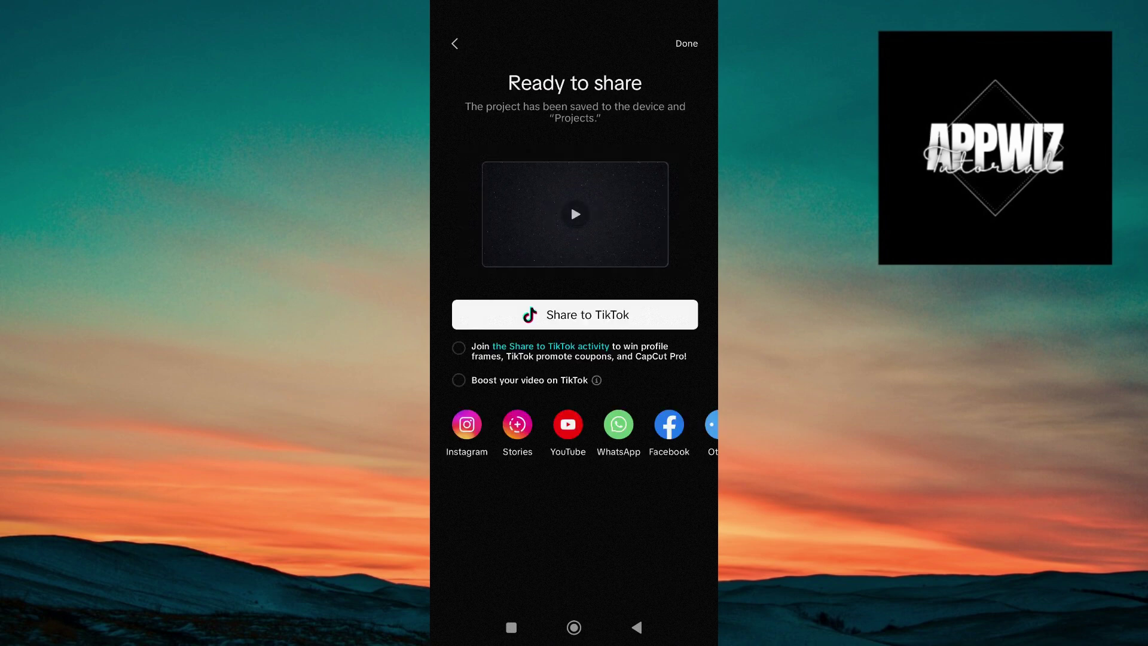
left_click(684, 43)
left_click(576, 183)
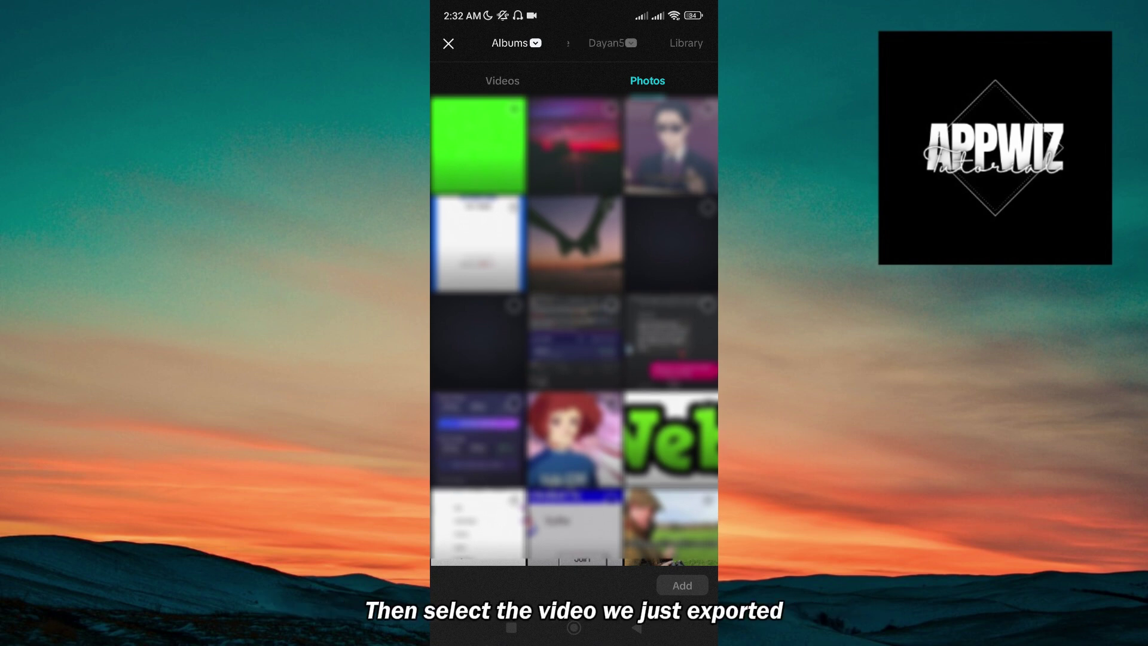
Import the exported counting video into the new project and select its clip.
left_click(503, 79)
left_click(477, 144)
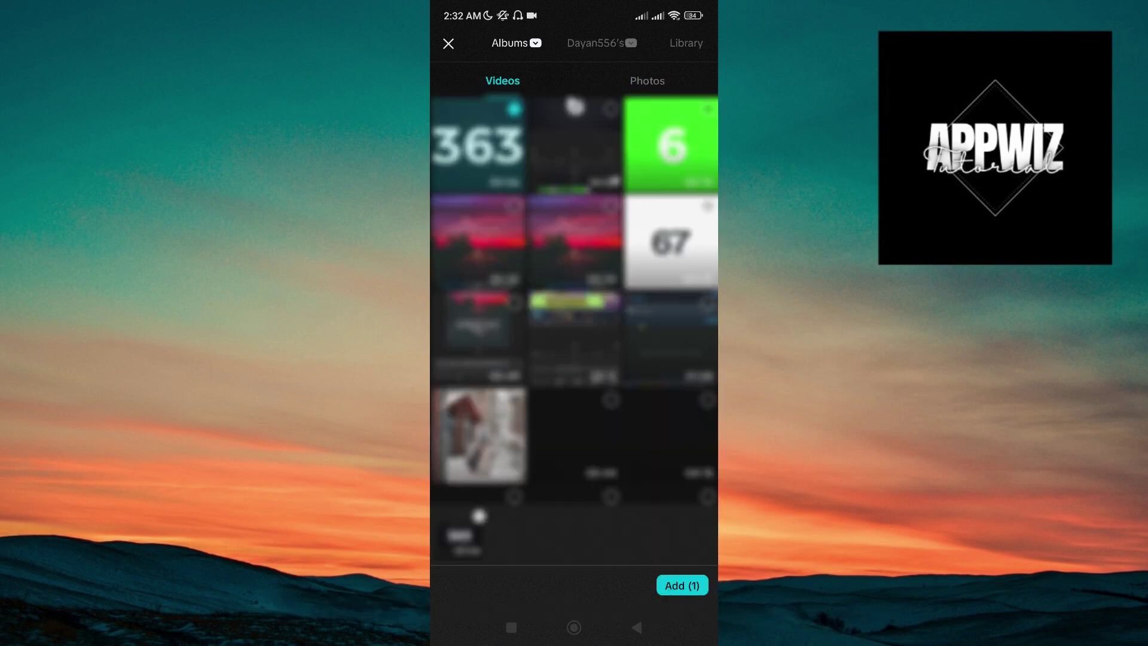
left_click(682, 585)
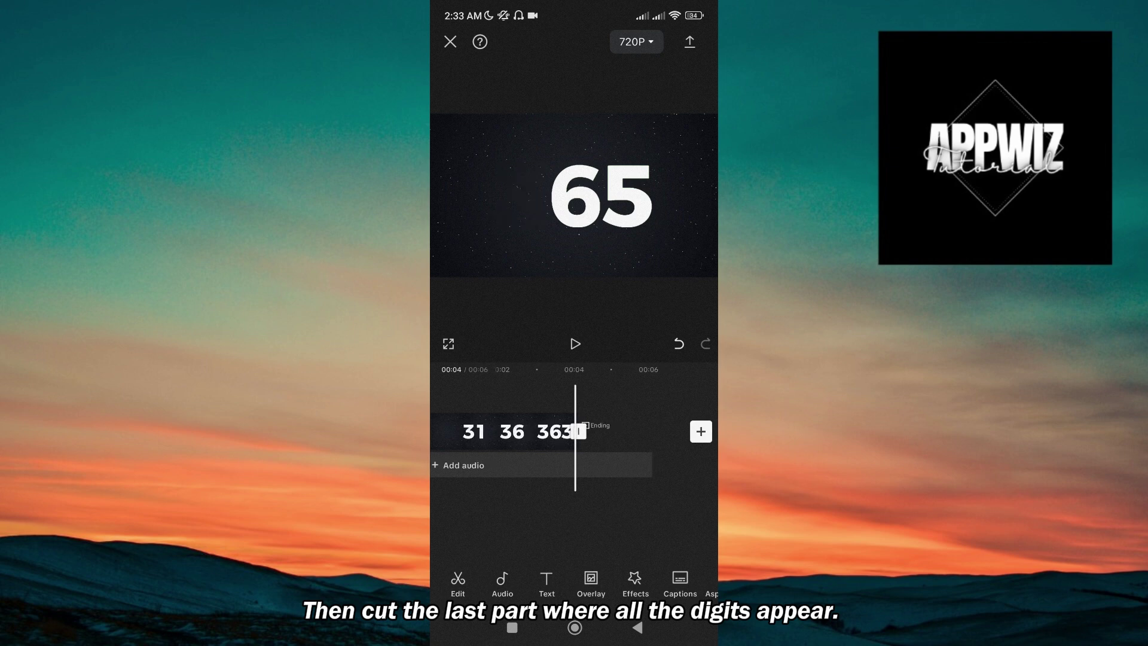
left_click(511, 431)
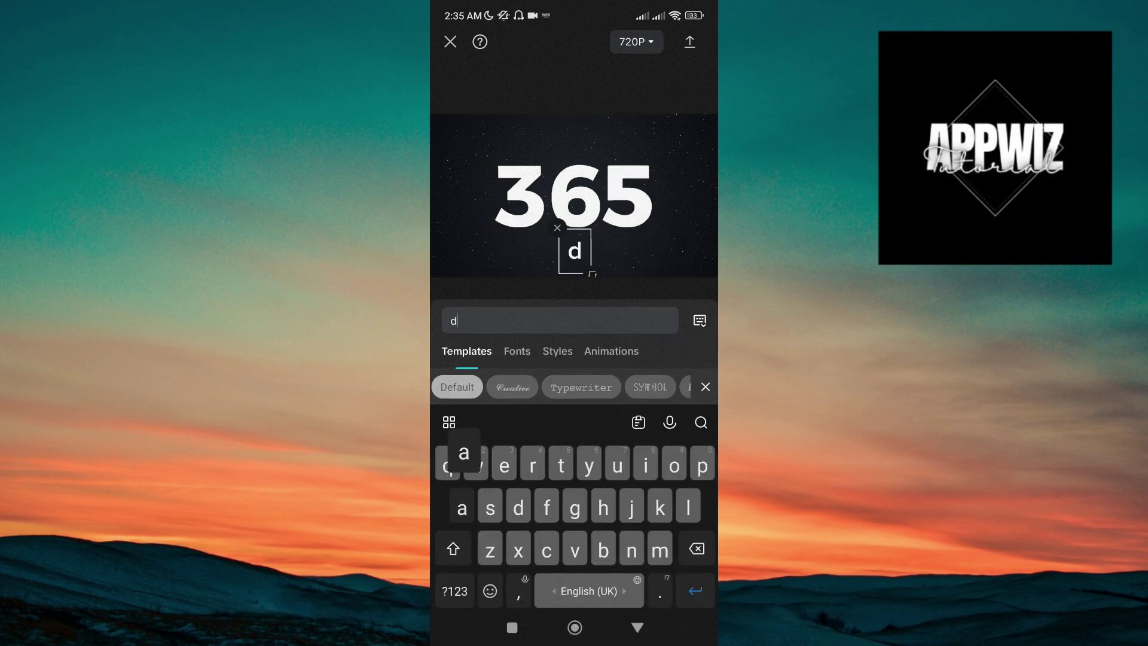
type("ays a year")
Confirm the caption 'days a year' typed beneath the 365.
key("Return")
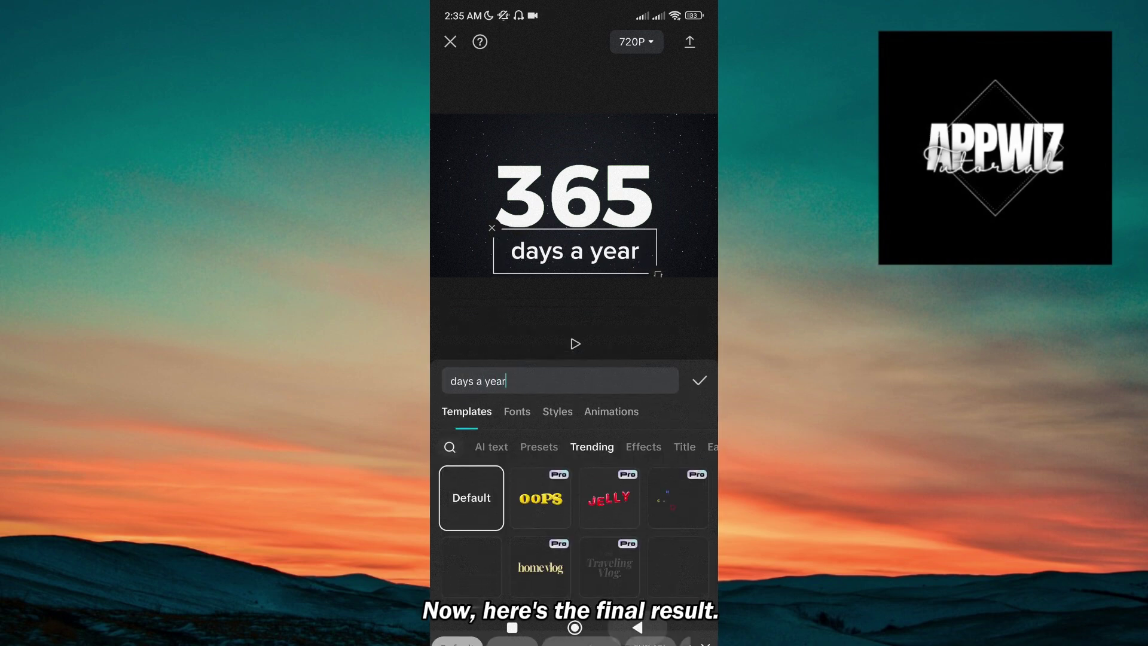